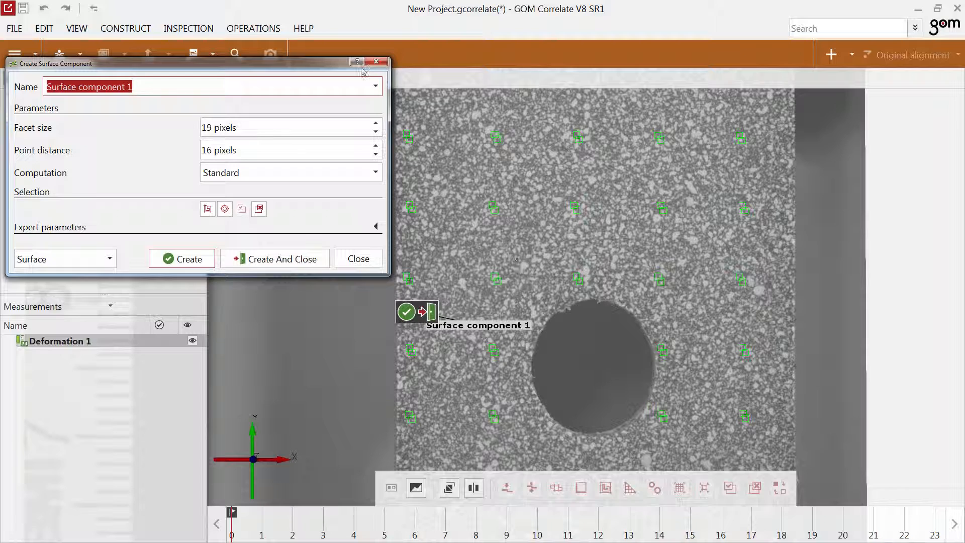
Read the surface component help on facet identification and point distance, and examine the facet preview at the specimen edge and hole.
{"action": "left_click", "coordinate": [357, 61]}
{"action": "scroll", "coordinate": [808, 347], "scroll_direction": "down", "scroll_amount": 15}
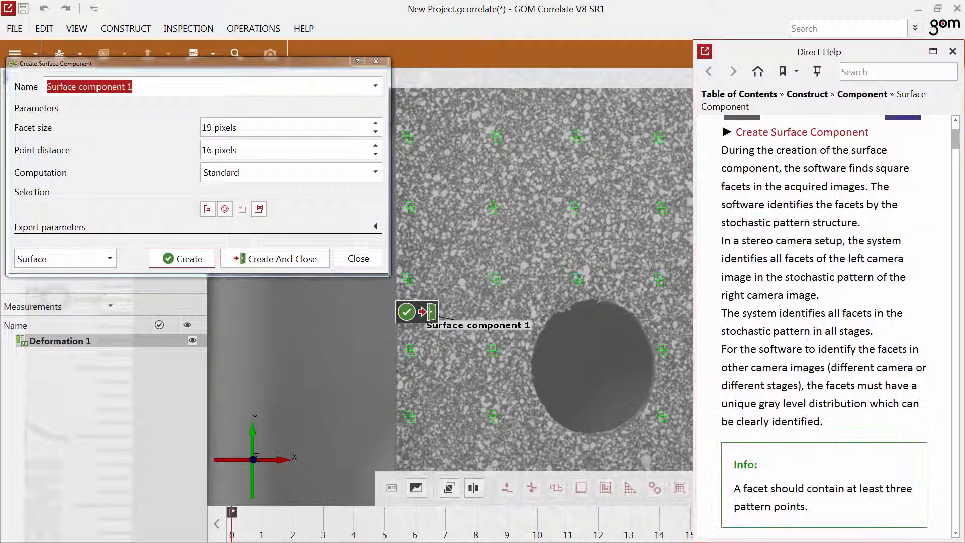
{"action": "scroll", "coordinate": [808, 348], "scroll_direction": "down", "scroll_amount": 15}
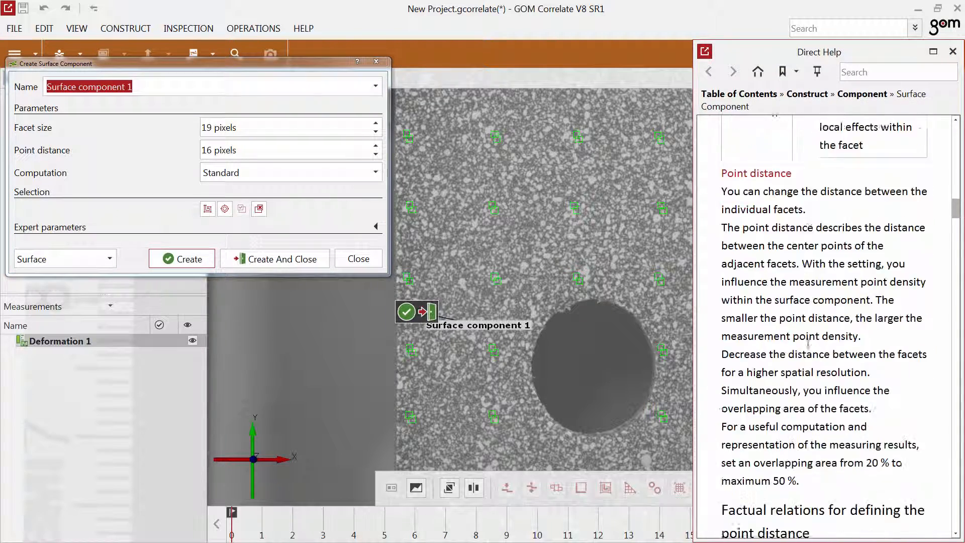
{"action": "left_click", "coordinate": [952, 53]}
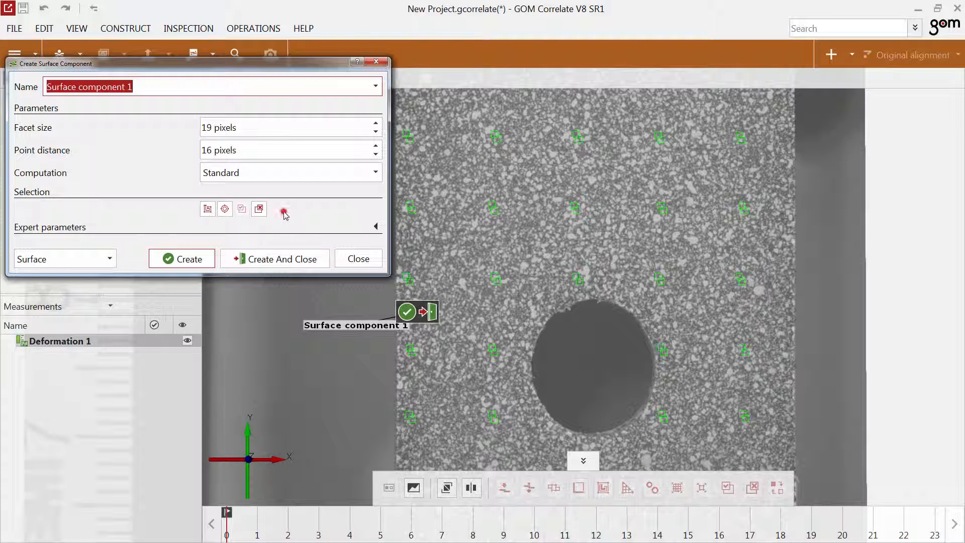
{"action": "scroll", "coordinate": [399, 373], "scroll_direction": "up", "scroll_amount": 2}
{"action": "scroll", "coordinate": [398, 372], "scroll_direction": "up", "scroll_amount": 4}
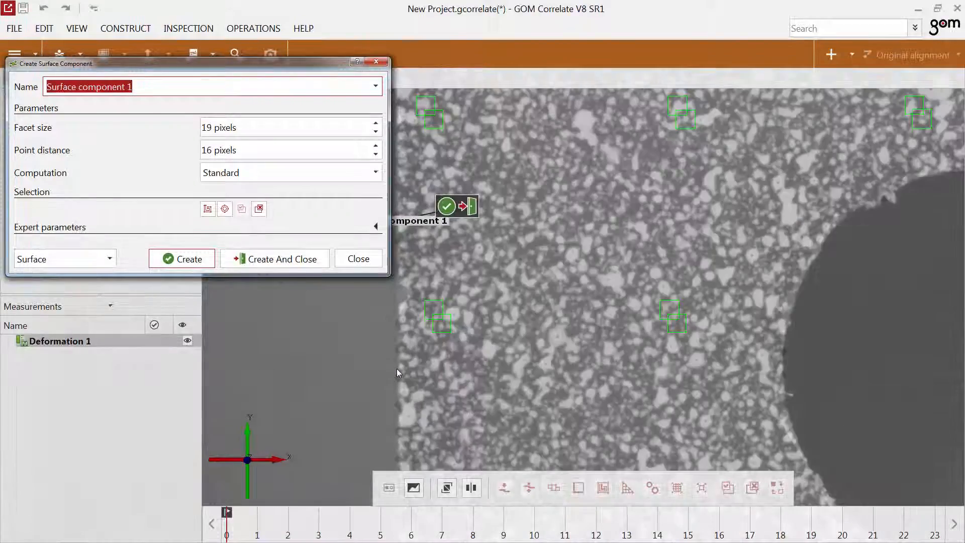
{"action": "scroll", "coordinate": [501, 357], "scroll_direction": "down", "scroll_amount": 4}
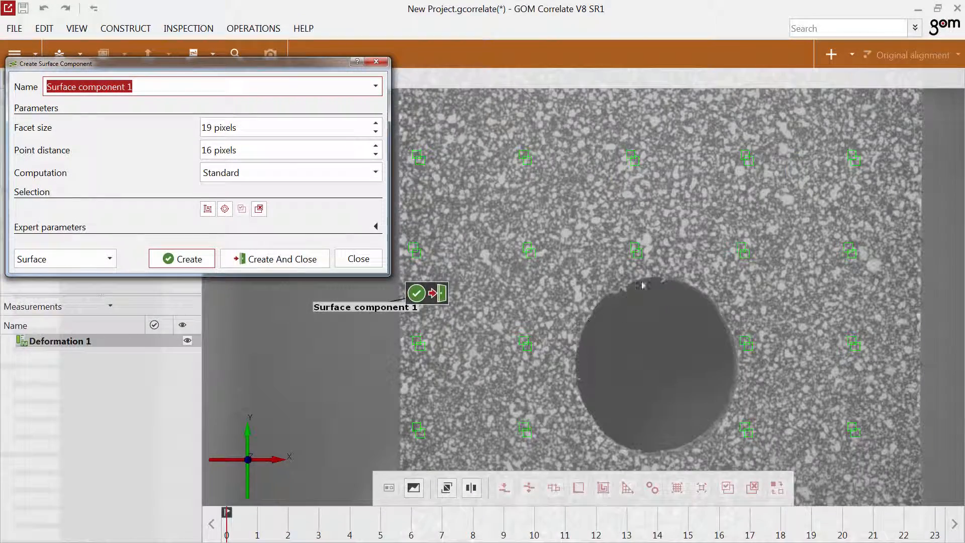
{"action": "scroll", "coordinate": [578, 321], "scroll_direction": "up", "scroll_amount": 4}
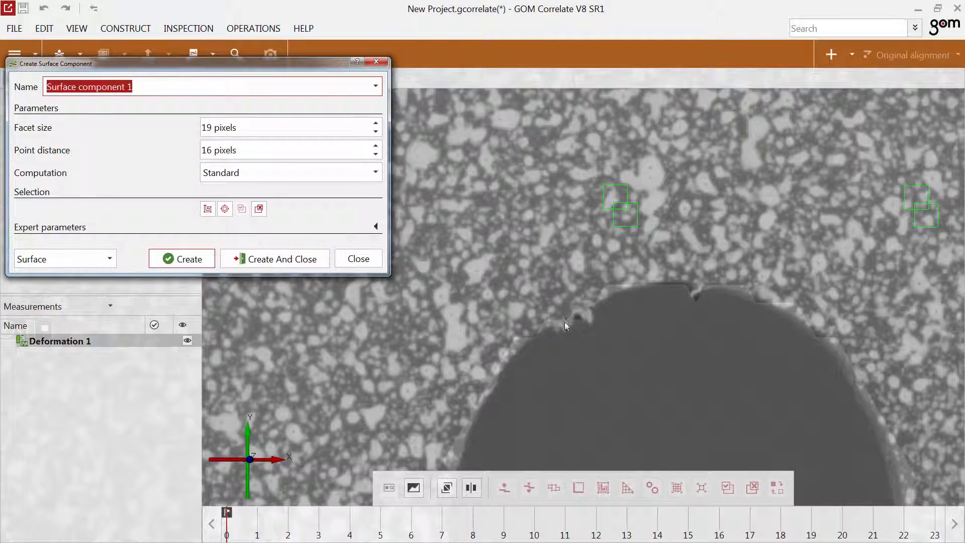
{"action": "scroll", "coordinate": [599, 313], "scroll_direction": "down", "scroll_amount": 4}
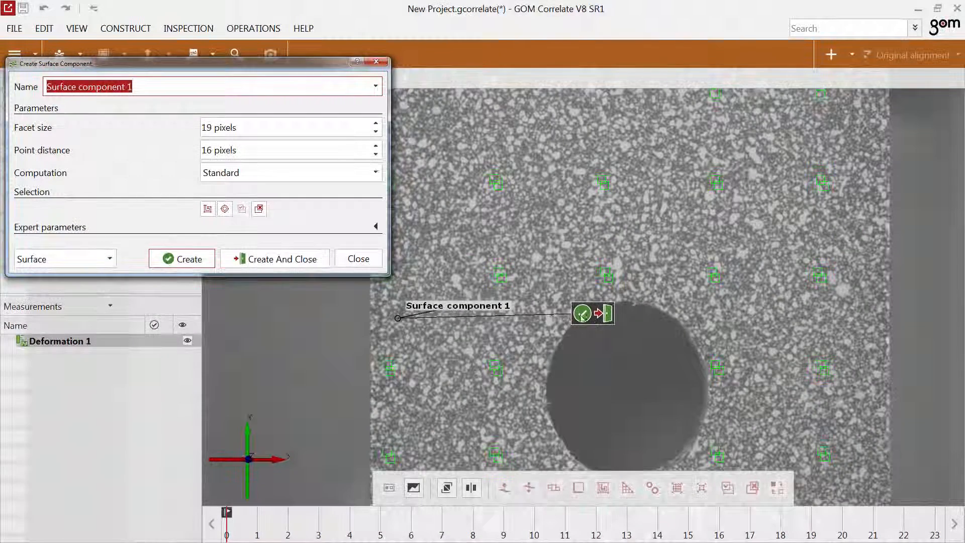
Clear the default facet selection and select a rectangular polygon area spanning the speckled specimen width around the hole.
{"action": "left_click", "coordinate": [260, 210]}
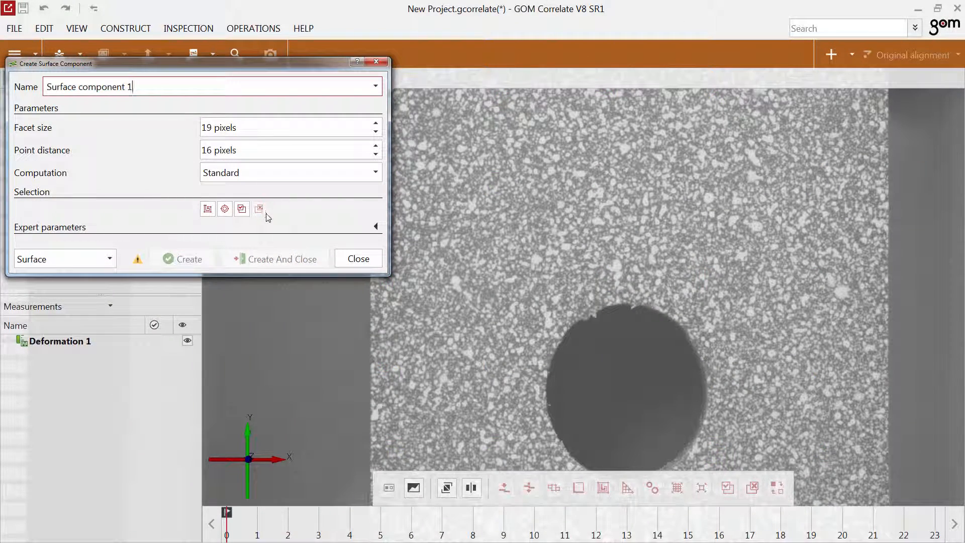
{"action": "scroll", "coordinate": [509, 333], "scroll_direction": "down", "scroll_amount": 5}
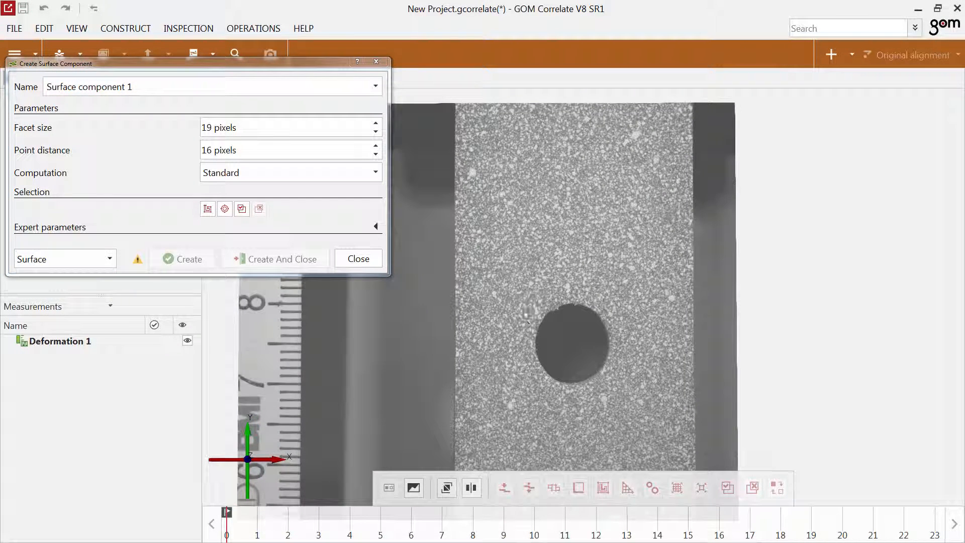
{"action": "left_click", "coordinate": [207, 209]}
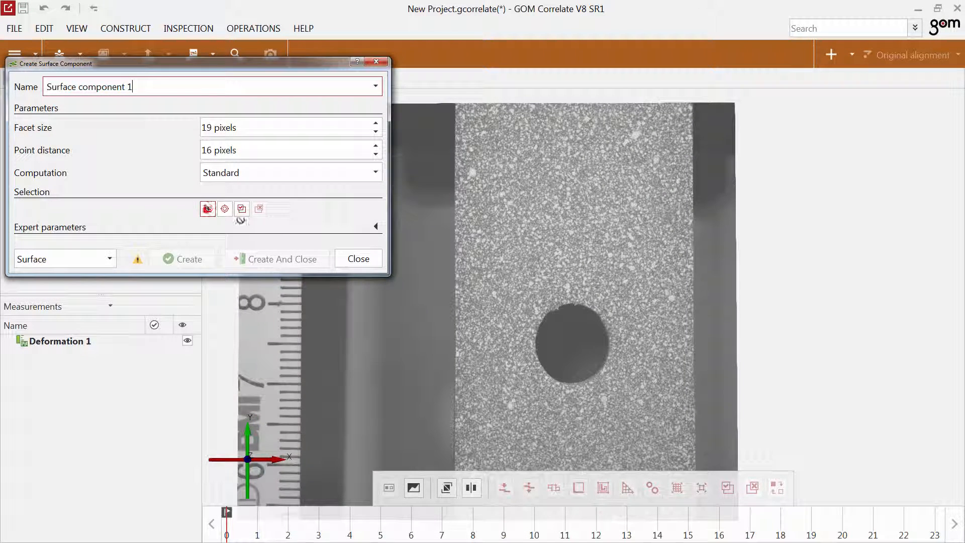
{"action": "left_click", "coordinate": [459, 141]}
{"action": "left_click", "coordinate": [460, 456]}
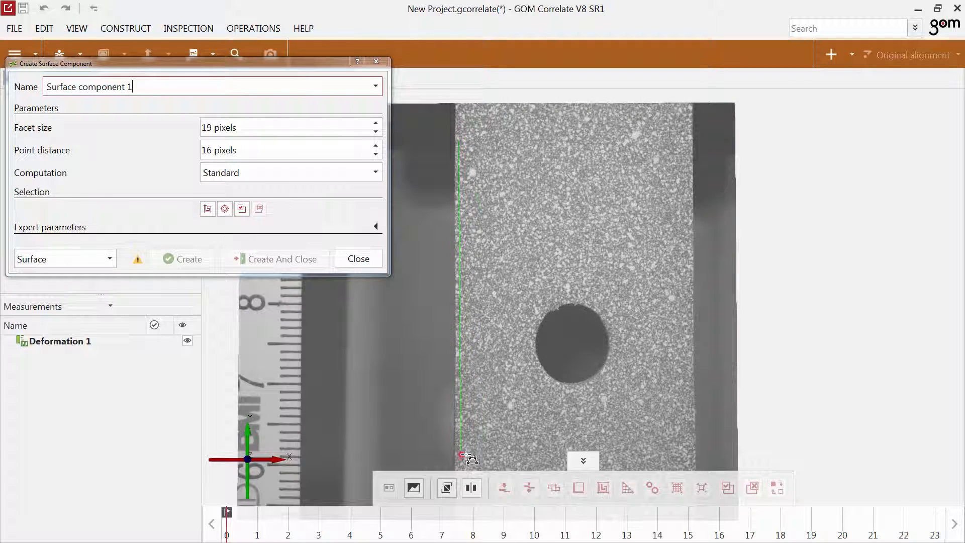
{"action": "left_click", "coordinate": [691, 456]}
{"action": "double_click", "coordinate": [691, 139]}
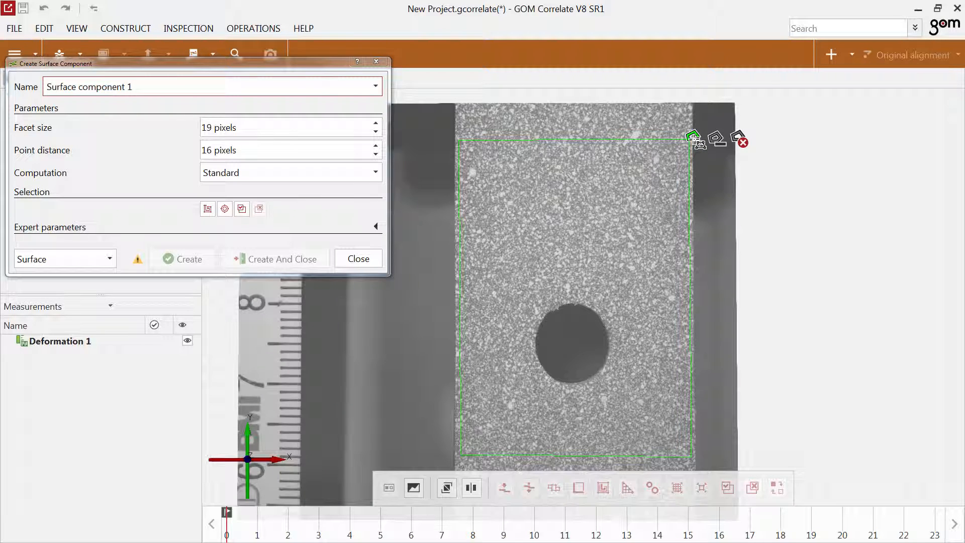
{"action": "left_click", "coordinate": [694, 138]}
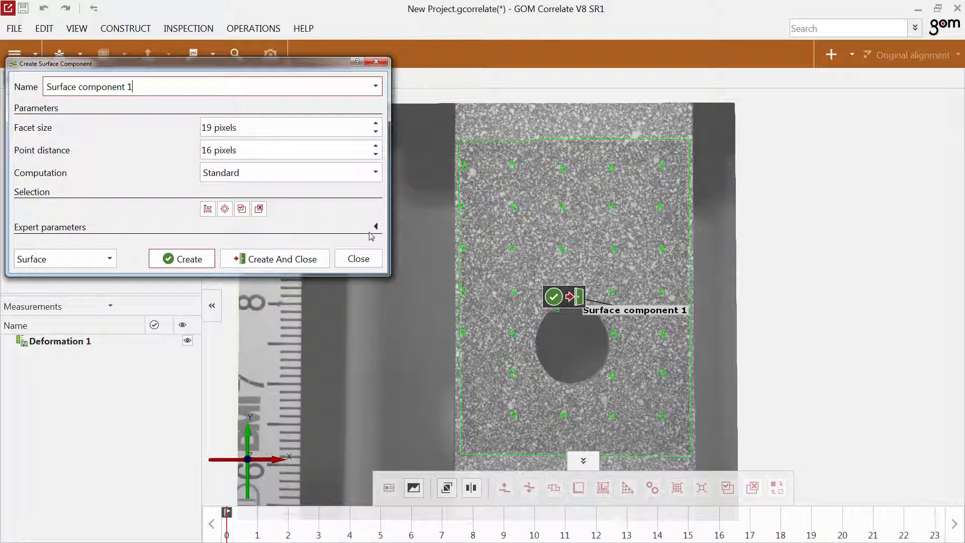
Exclude a circle slightly larger than the hole from the selection and create the surface component with 19-pixel facets and 16-pixel point distance.
{"action": "left_click", "coordinate": [226, 211]}
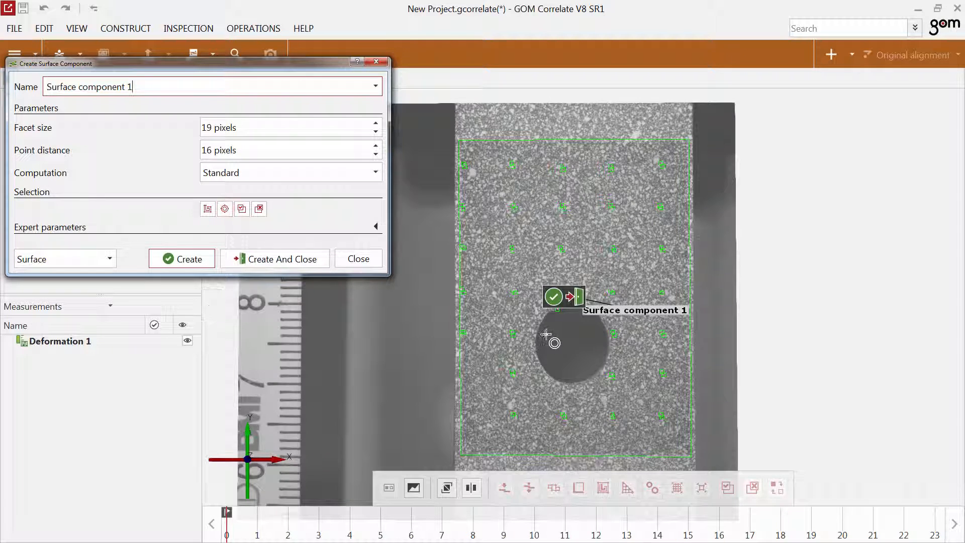
{"action": "scroll", "coordinate": [568, 336], "scroll_direction": "up", "scroll_amount": 3}
{"action": "left_click_drag", "start_coordinate": [492, 284], "coordinate": [653, 450]}
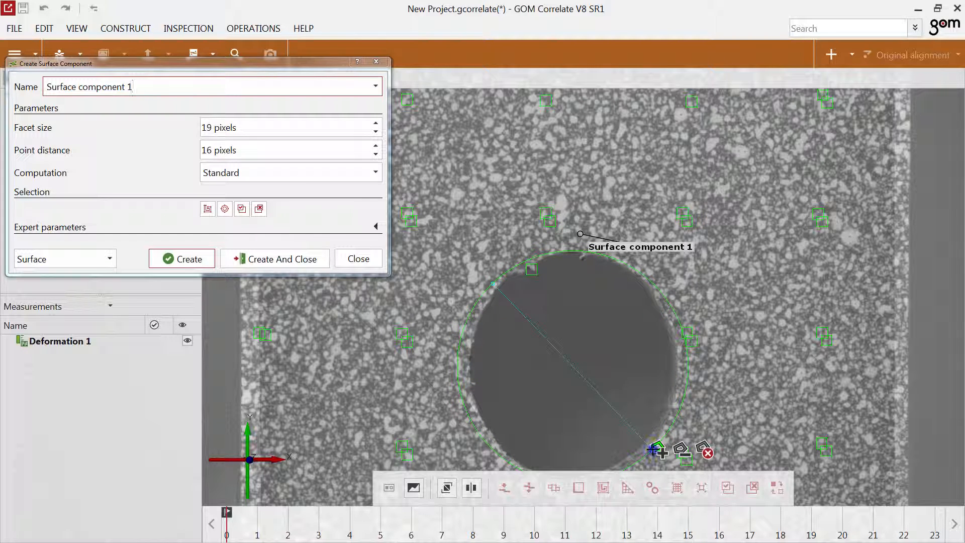
{"action": "left_click", "coordinate": [682, 449]}
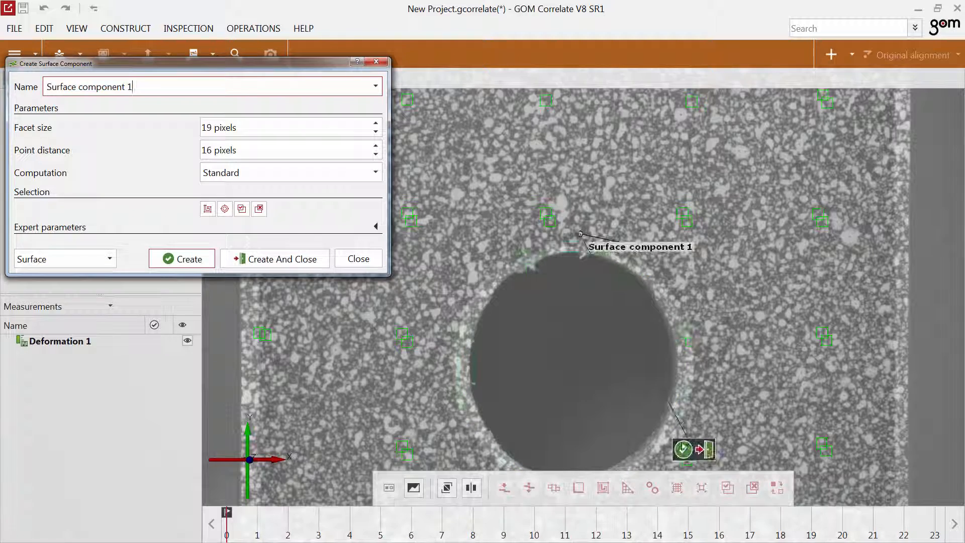
{"action": "scroll", "coordinate": [655, 408], "scroll_direction": "down", "scroll_amount": 3}
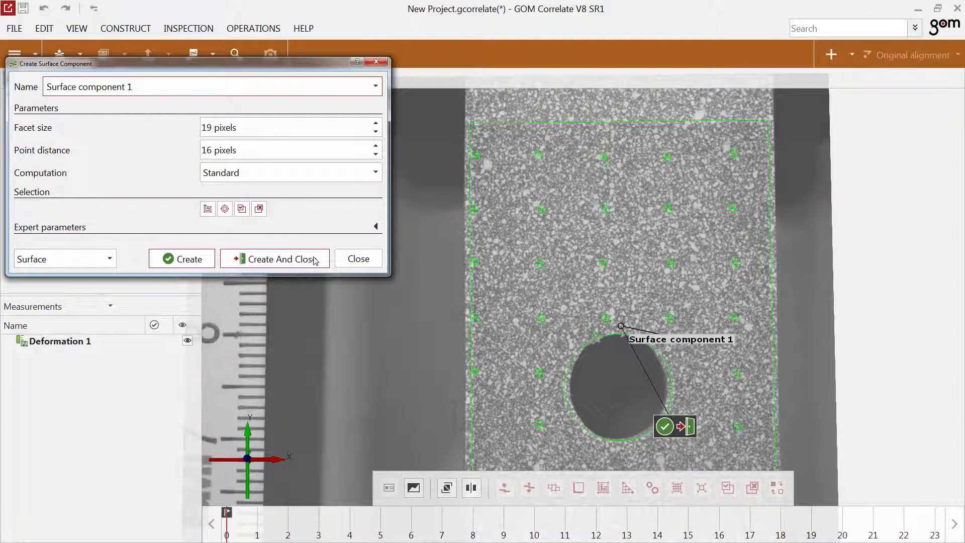
{"action": "left_click", "coordinate": [692, 427]}
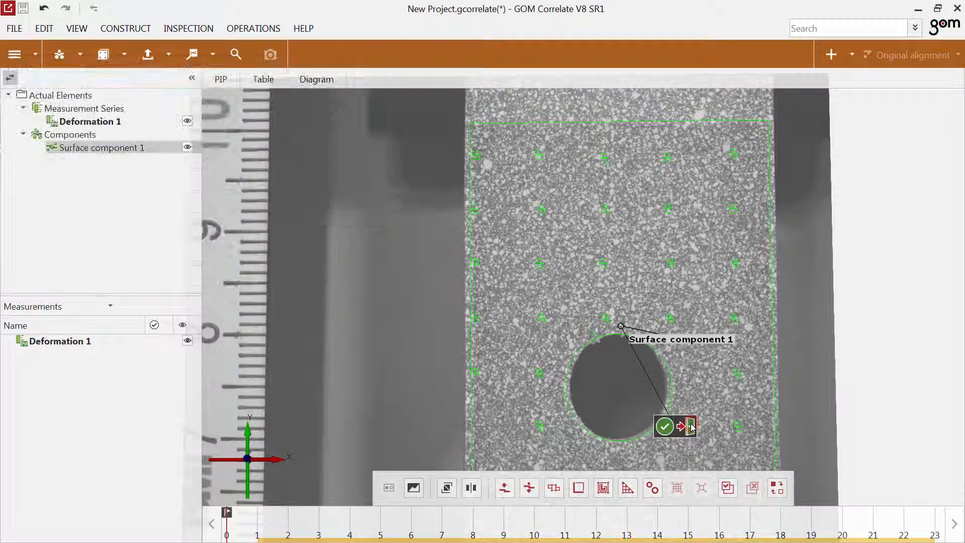
Examine the surface component edge-on and across the first stages with the camera image hidden, and show the image again.
{"action": "left_click", "coordinate": [413, 487]}
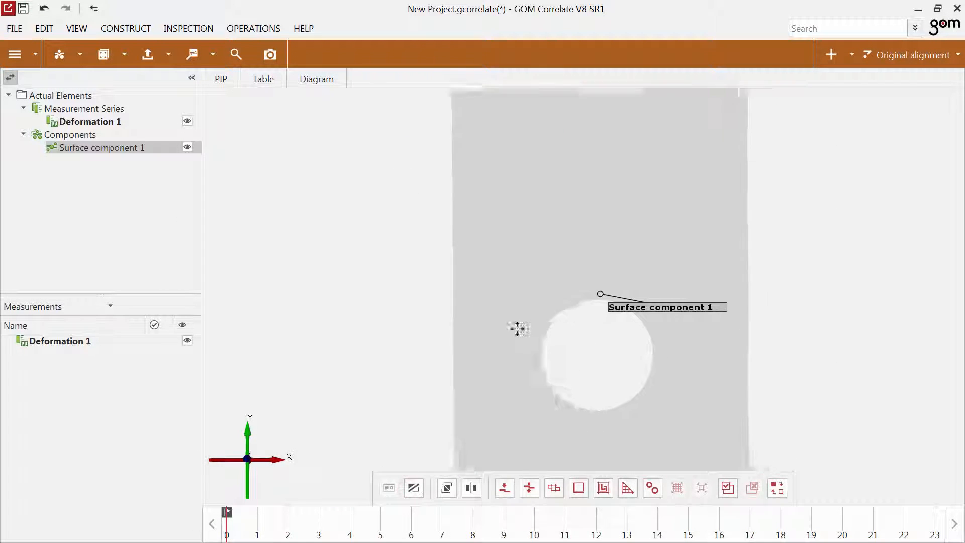
{"action": "mouse_move", "coordinate": [249, 529]}
{"action": "left_mouse_down"}
{"action": "mouse_move", "coordinate": [742, 536]}
{"action": "mouse_move", "coordinate": [161, 534]}
{"action": "mouse_move", "coordinate": [227, 534]}
{"action": "left_mouse_up"}
{"action": "left_click_drag", "start_coordinate": [487, 369], "coordinate": [603, 373]}
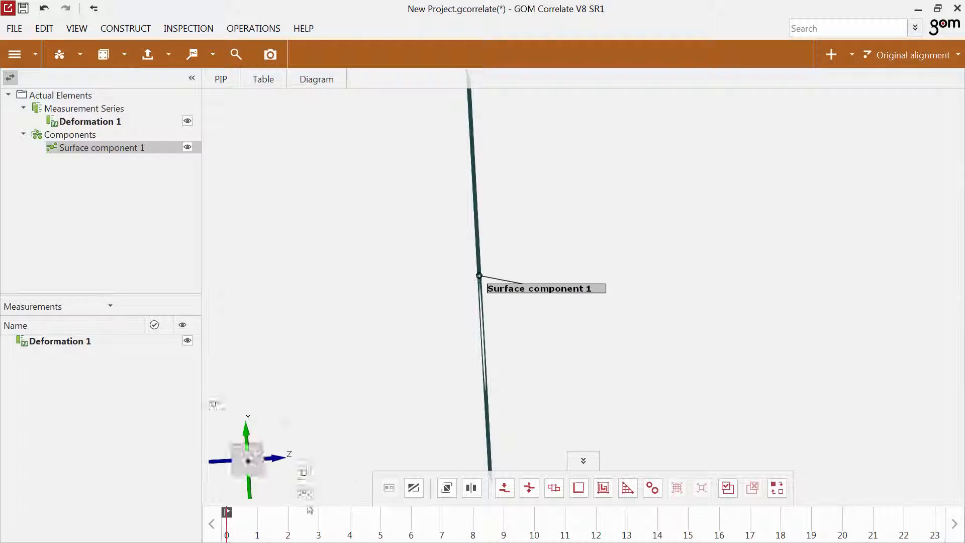
{"action": "mouse_move", "coordinate": [283, 522]}
{"action": "left_mouse_down"}
{"action": "mouse_move", "coordinate": [601, 536]}
{"action": "mouse_move", "coordinate": [227, 525]}
{"action": "left_mouse_up"}
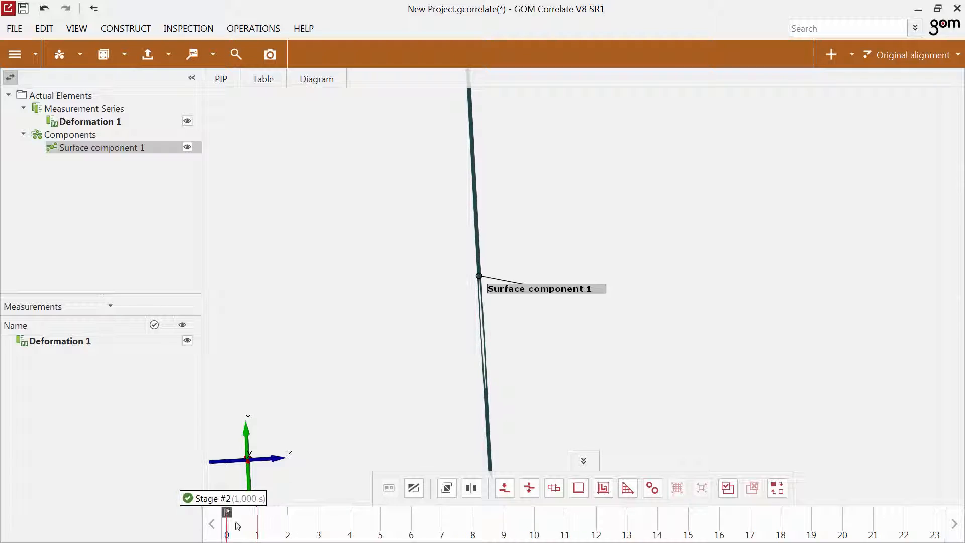
{"action": "left_click", "coordinate": [413, 487]}
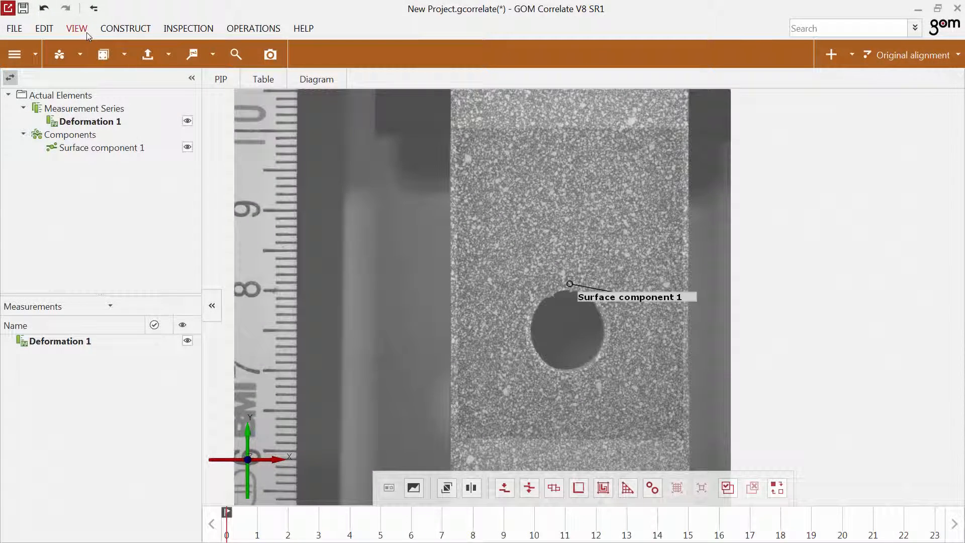
Display the coordinate system at the origin in the 3D view.
{"action": "left_click", "coordinate": [82, 29]}
{"action": "mouse_move", "coordinate": [135, 167]}
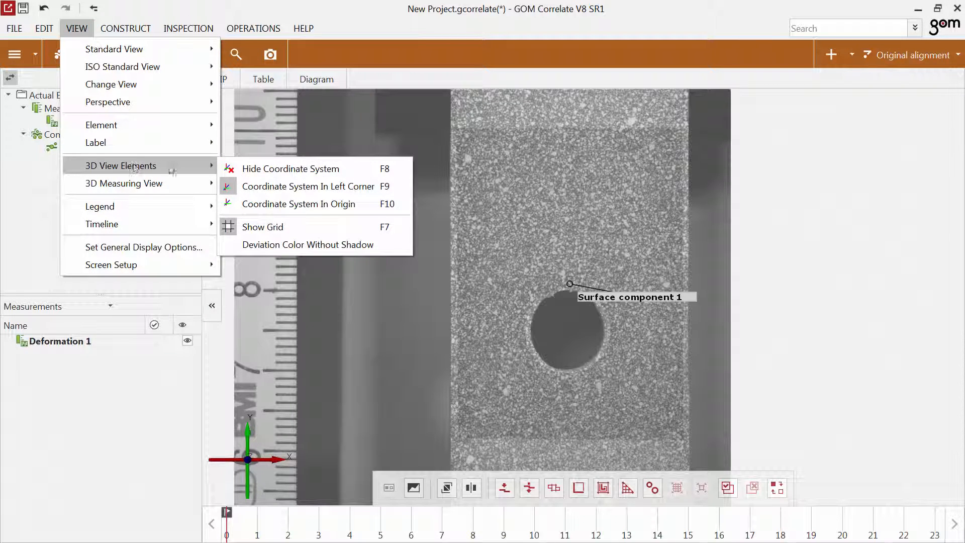
{"action": "left_click", "coordinate": [294, 204]}
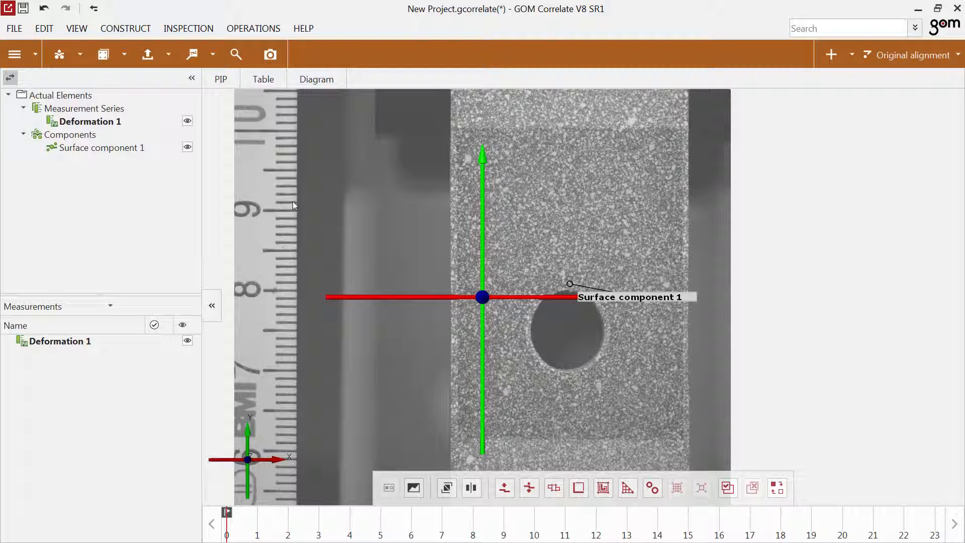
Start a 3-2-1 alignment with rule ZZZ-XX-Y and define its plane by the component's upper-left, lower-left and right-side points.
{"action": "left_click", "coordinate": [852, 55]}
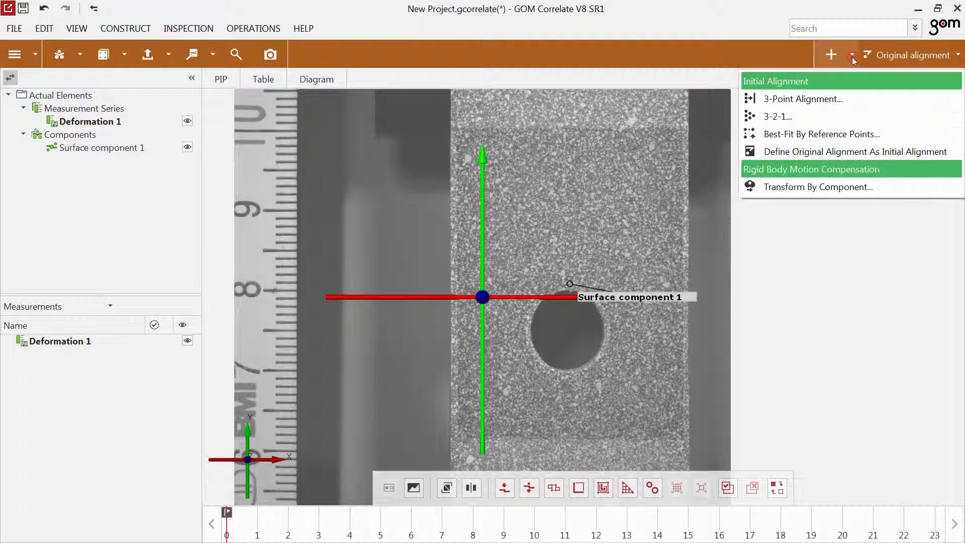
{"action": "left_click", "coordinate": [778, 116]}
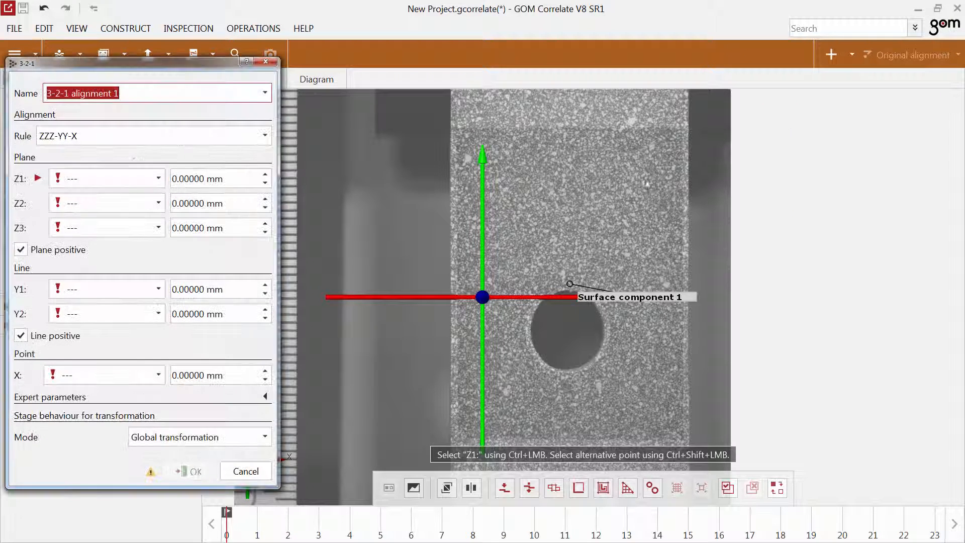
{"action": "left_click", "coordinate": [190, 134]}
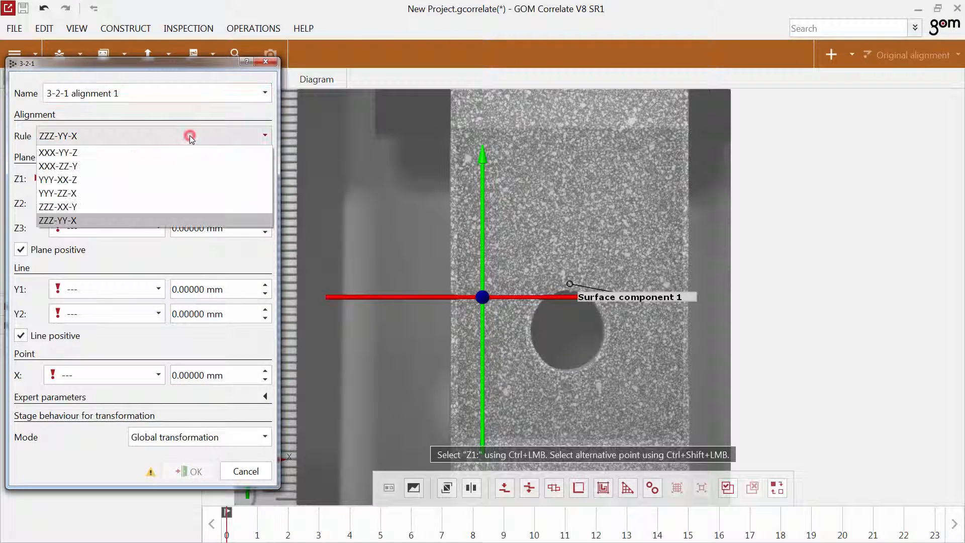
{"action": "left_click", "coordinate": [159, 207]}
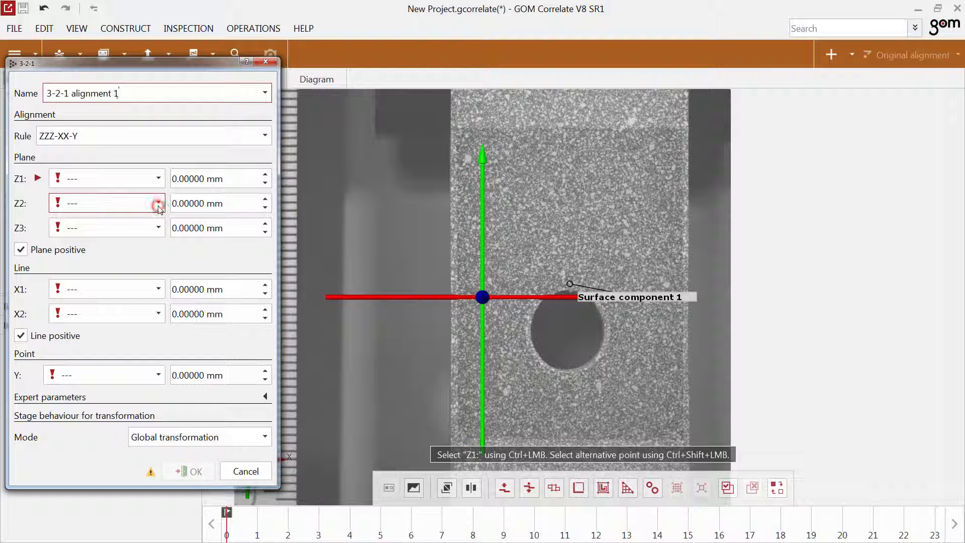
{"action": "left_click", "coordinate": [465, 180], "text": "ctrl"}
{"action": "left_click", "coordinate": [468, 417], "text": "ctrl"}
{"action": "left_click", "coordinate": [660, 315], "text": "ctrl"}
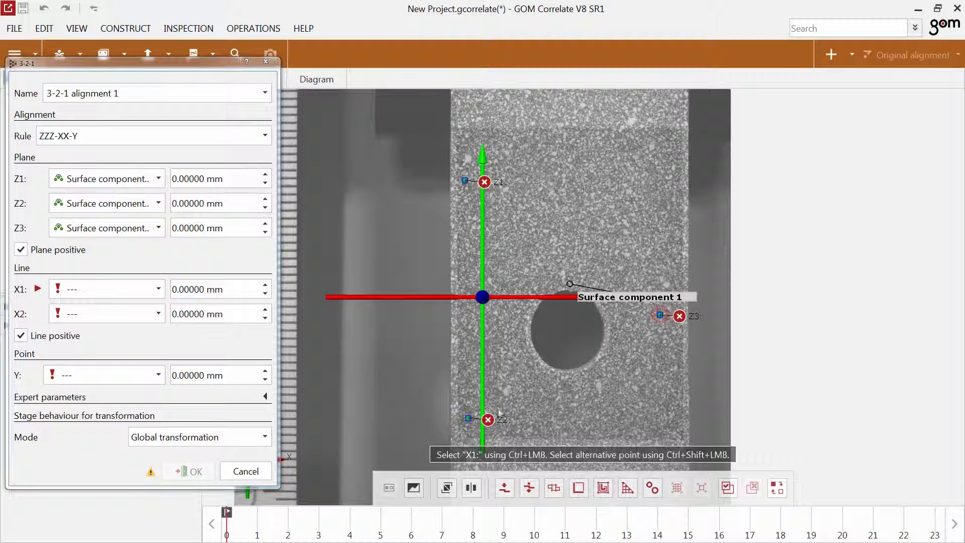
Define the X line by the lower-left and upper-left points and the Y point at the lower left, and create the alignment.
{"action": "left_click", "coordinate": [468, 417], "text": "ctrl"}
{"action": "left_click", "coordinate": [465, 179], "text": "ctrl"}
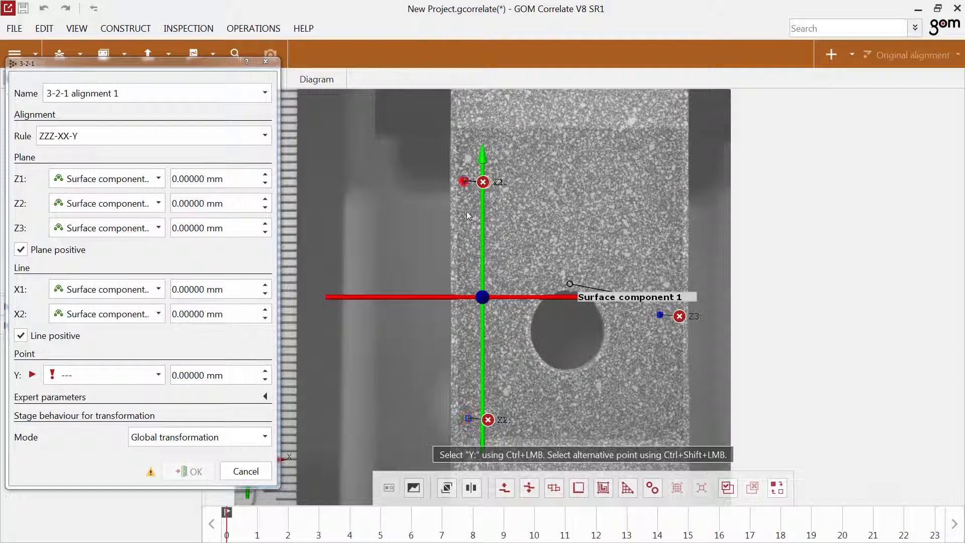
{"action": "left_click", "coordinate": [467, 420], "text": "ctrl"}
{"action": "left_click_drag", "start_coordinate": [399, 398], "coordinate": [460, 418]}
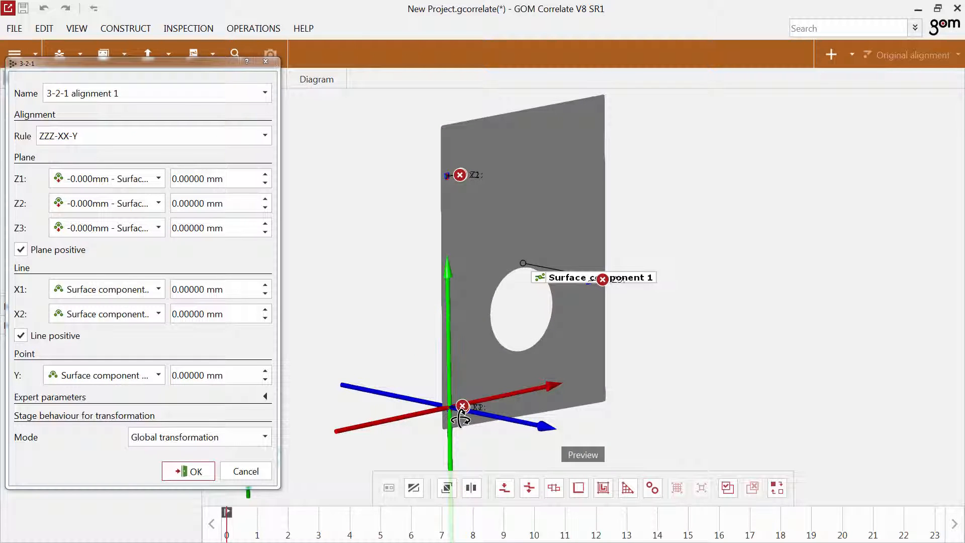
{"action": "left_click", "coordinate": [199, 473]}
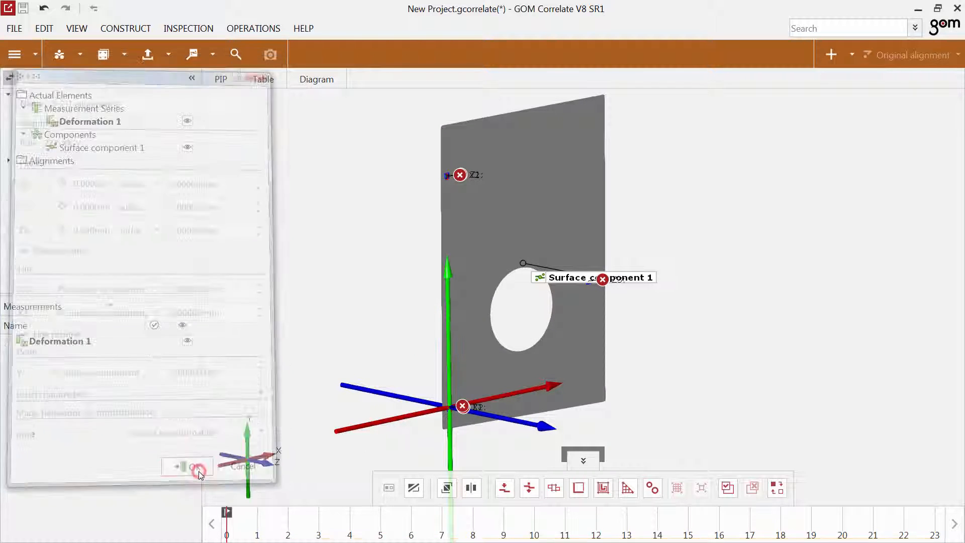
Check the aligned component on the timeline and expand the initial alignments in the element tree.
{"action": "mouse_move", "coordinate": [225, 532]}
{"action": "left_mouse_down"}
{"action": "mouse_move", "coordinate": [655, 535]}
{"action": "mouse_move", "coordinate": [239, 537]}
{"action": "left_mouse_up"}
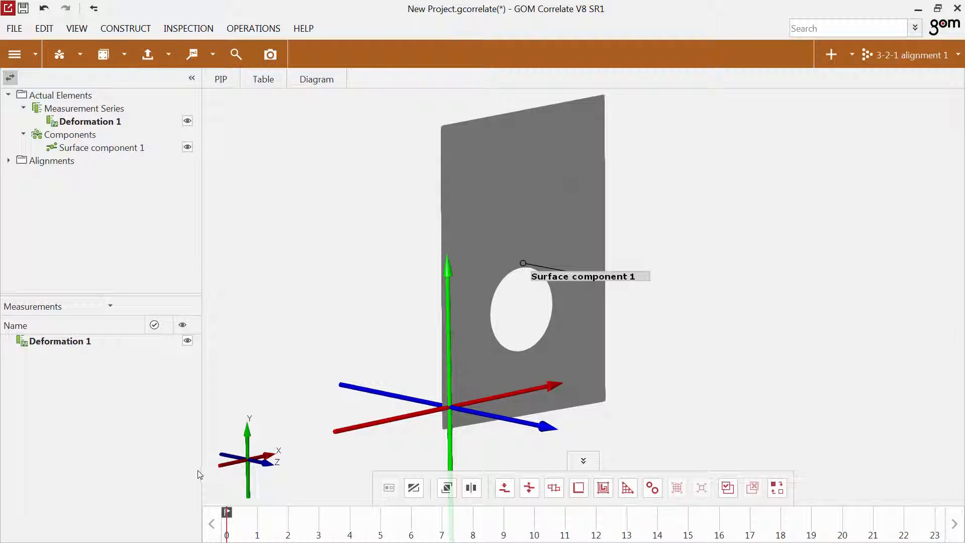
{"action": "left_click", "coordinate": [9, 161]}
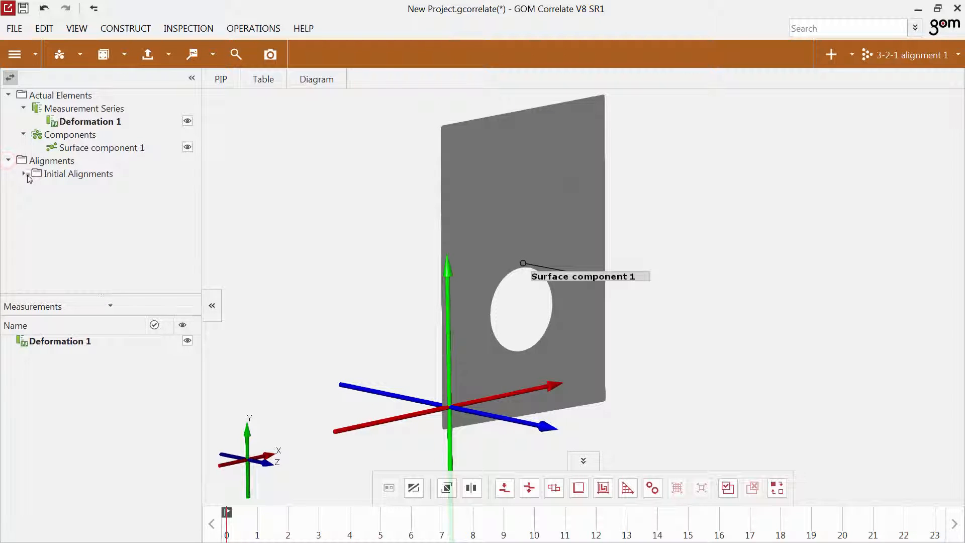
{"action": "left_click", "coordinate": [23, 173]}
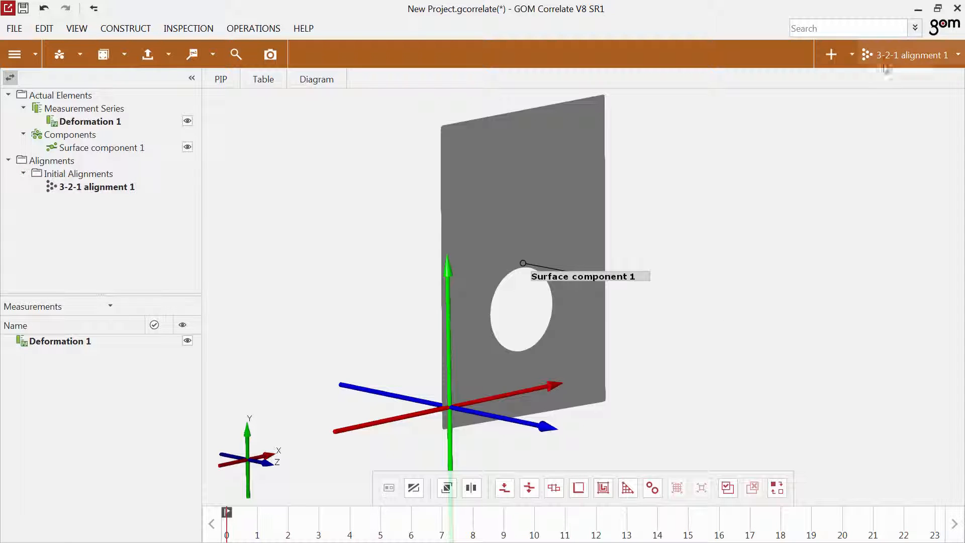
Compare the alignments by switching to the original alignment and back to 3-2-1 alignment 1.
{"action": "left_click", "coordinate": [884, 55]}
{"action": "left_click", "coordinate": [887, 78]}
{"action": "left_click", "coordinate": [887, 55]}
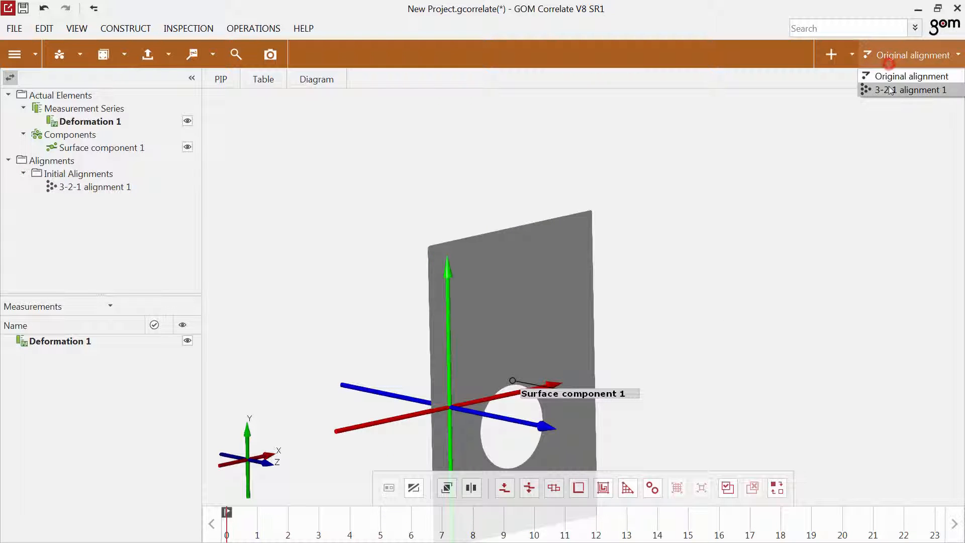
{"action": "left_click", "coordinate": [888, 86]}
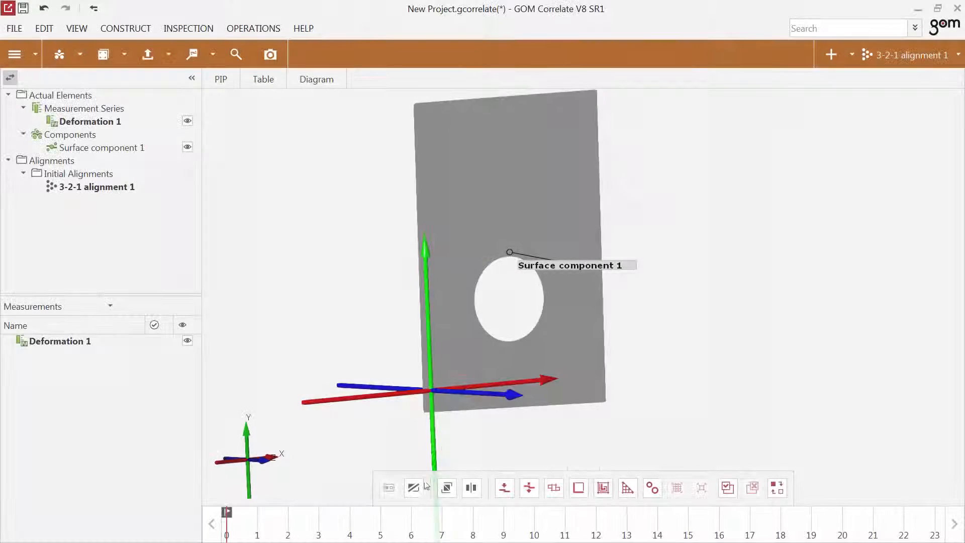
Show the camera image behind the surface component and go to stage 3.
{"action": "left_click", "coordinate": [413, 487]}
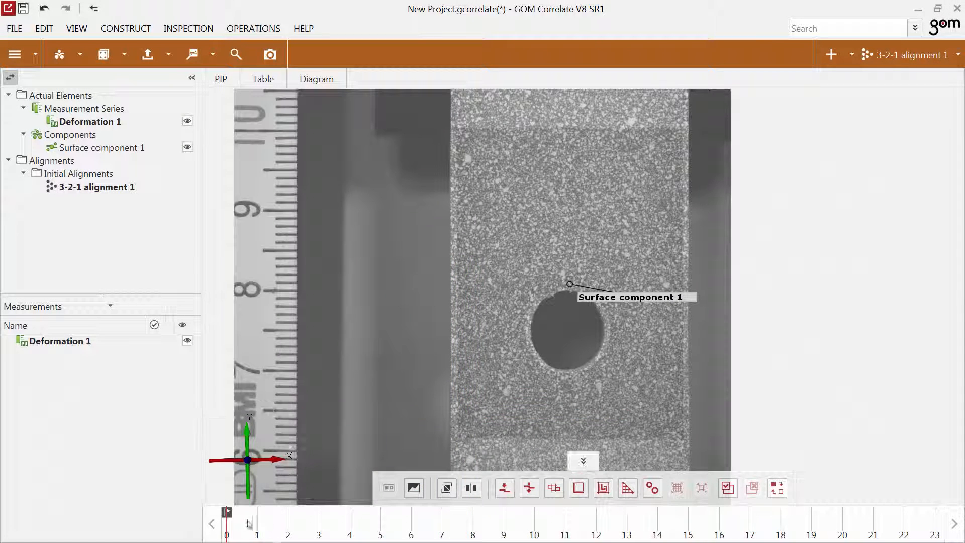
{"action": "left_click_drag", "start_coordinate": [250, 520], "coordinate": [318, 520]}
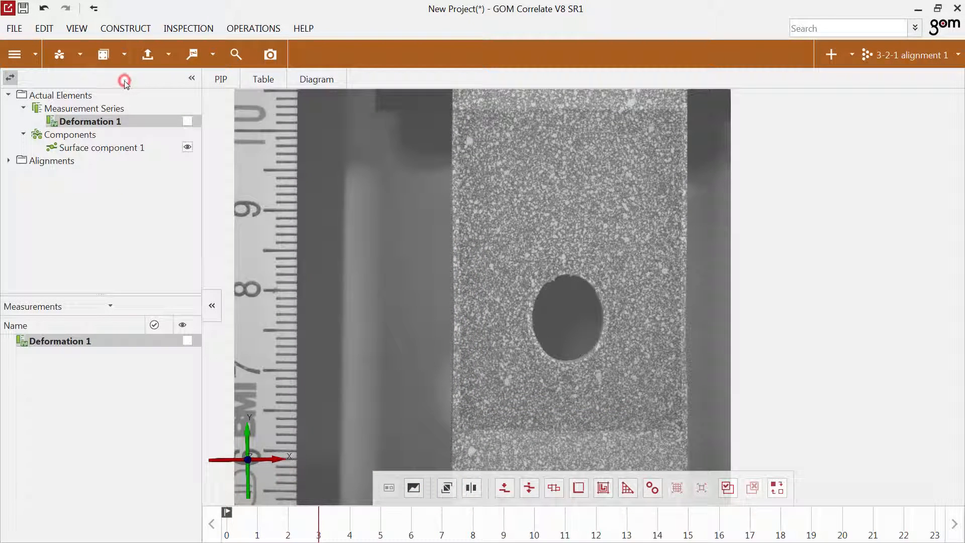
{"action": "left_click", "coordinate": [118, 56]}
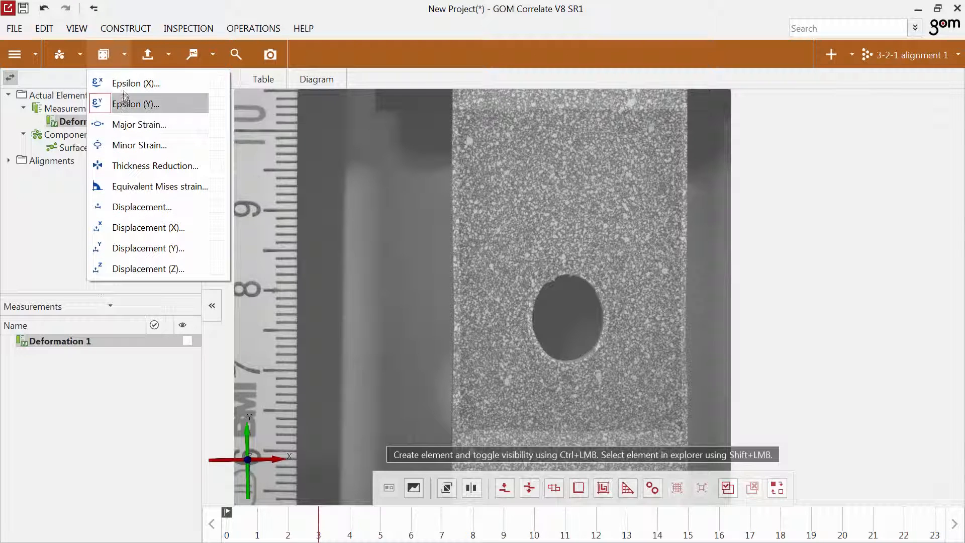
{"action": "left_click", "coordinate": [116, 54]}
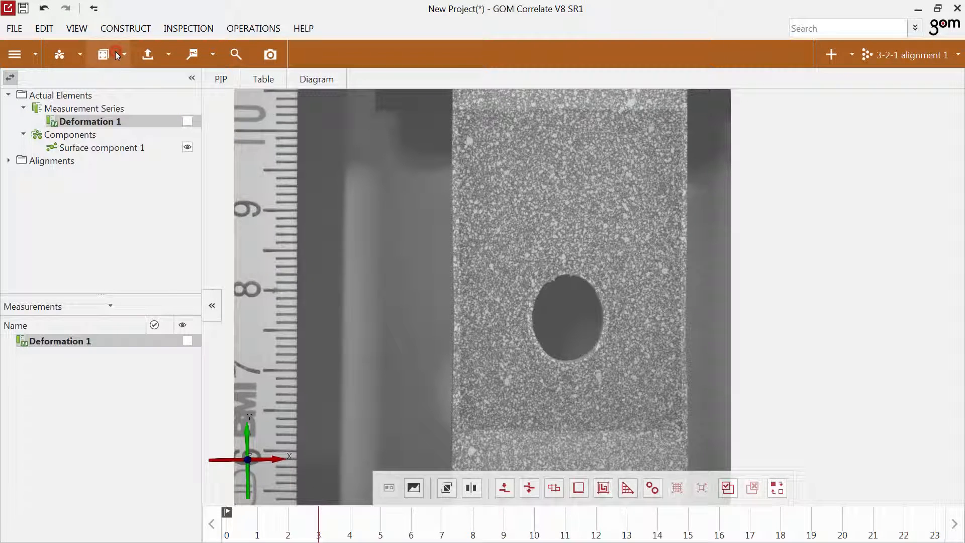
Edit the calibration of Deformation 1 for all stages and accept the scale with a point distance of 40 mm.
{"action": "right_click", "coordinate": [93, 341]}
{"action": "left_click", "coordinate": [125, 424]}
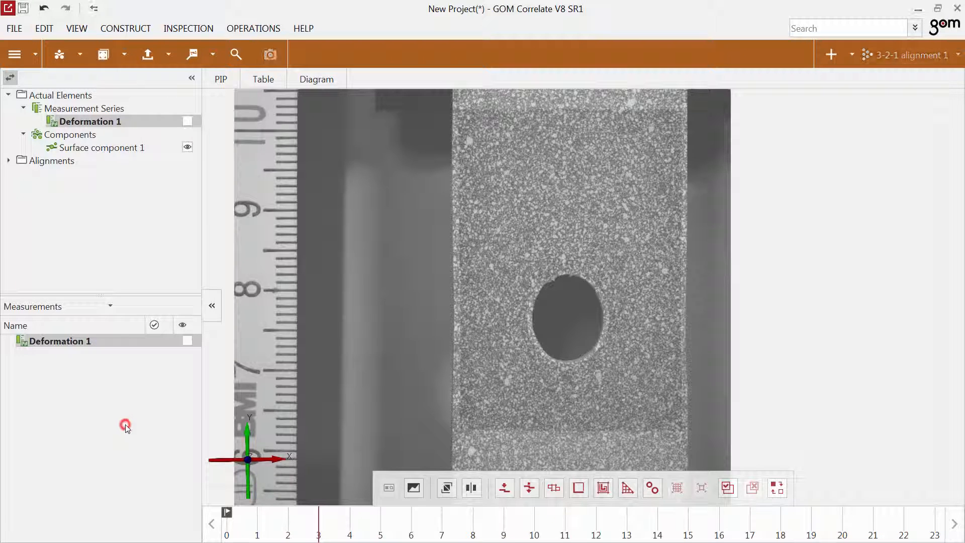
{"action": "left_click", "coordinate": [170, 86]}
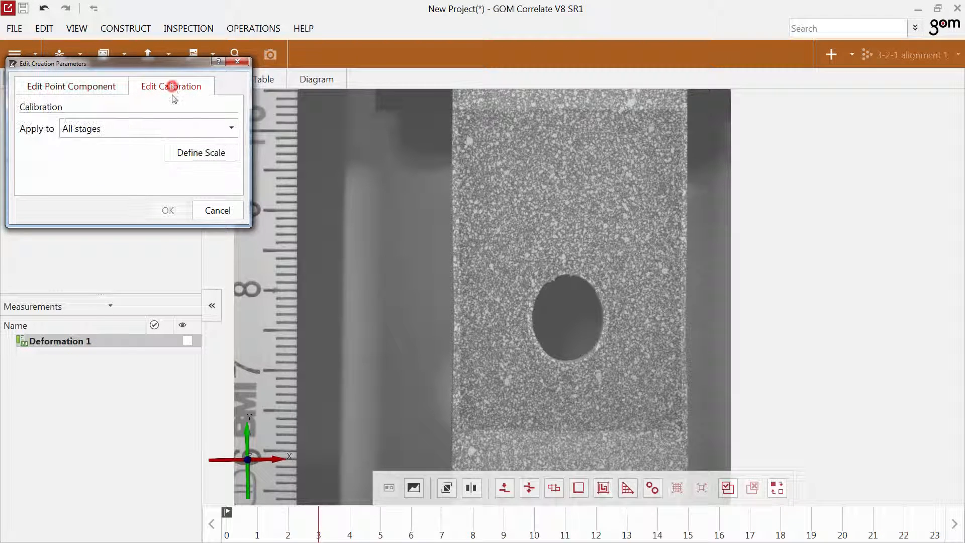
{"action": "left_click", "coordinate": [182, 150]}
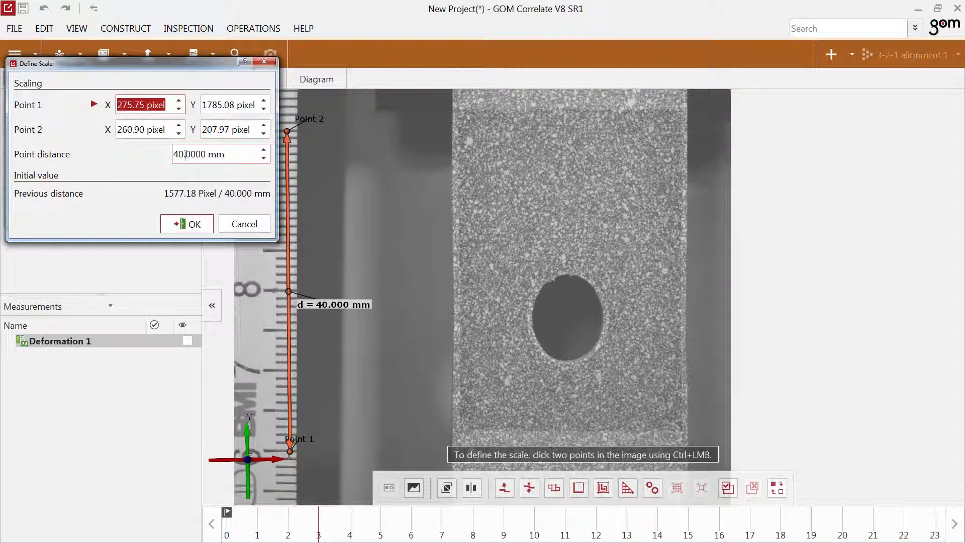
{"action": "left_click", "coordinate": [194, 226]}
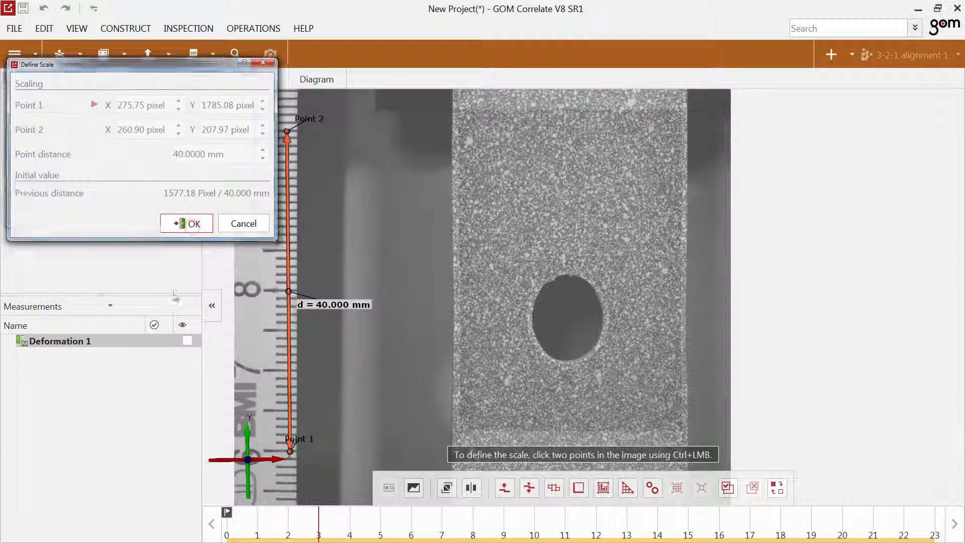
{"action": "left_click", "coordinate": [167, 218]}
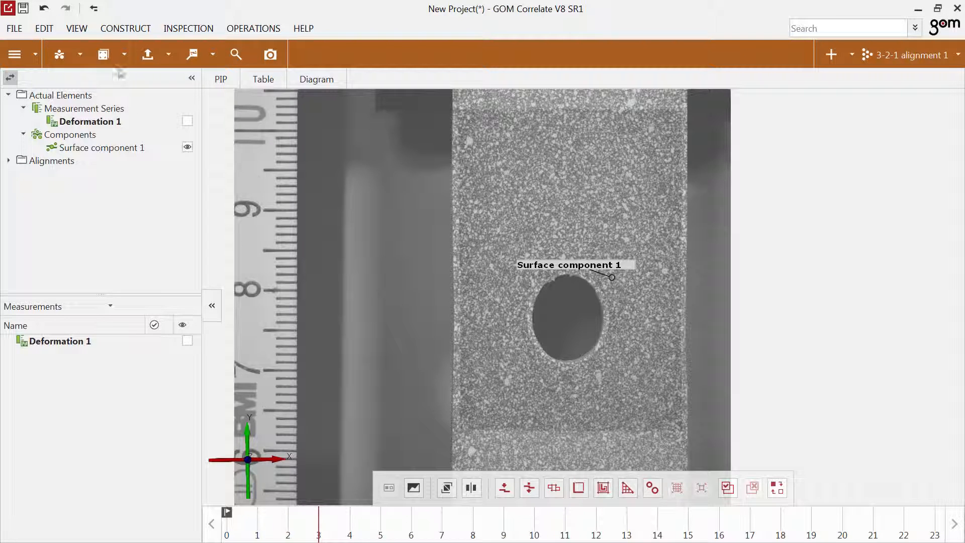
Start an Epsilon (Y) check on the surface component, using technical strain against a fixed value.
{"action": "left_click", "coordinate": [120, 57]}
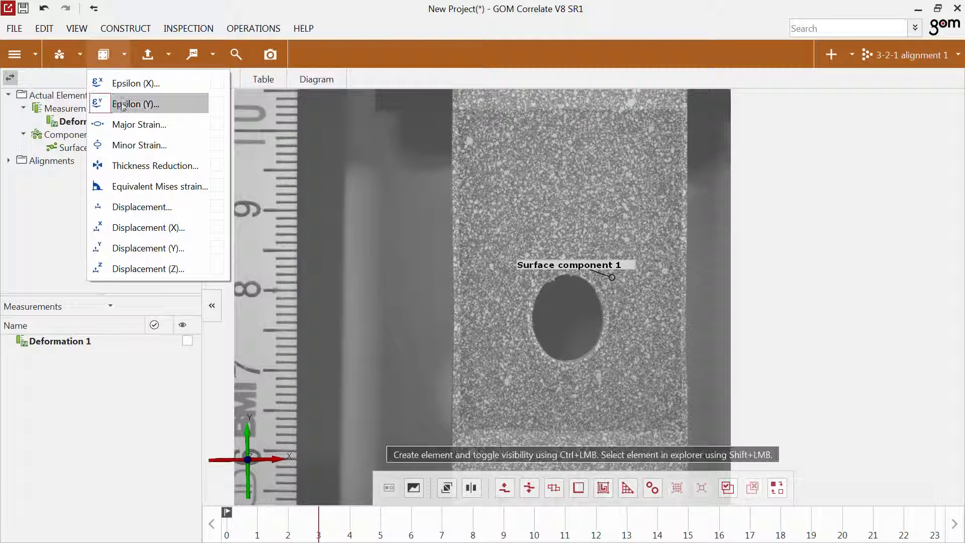
{"action": "left_click", "coordinate": [124, 110]}
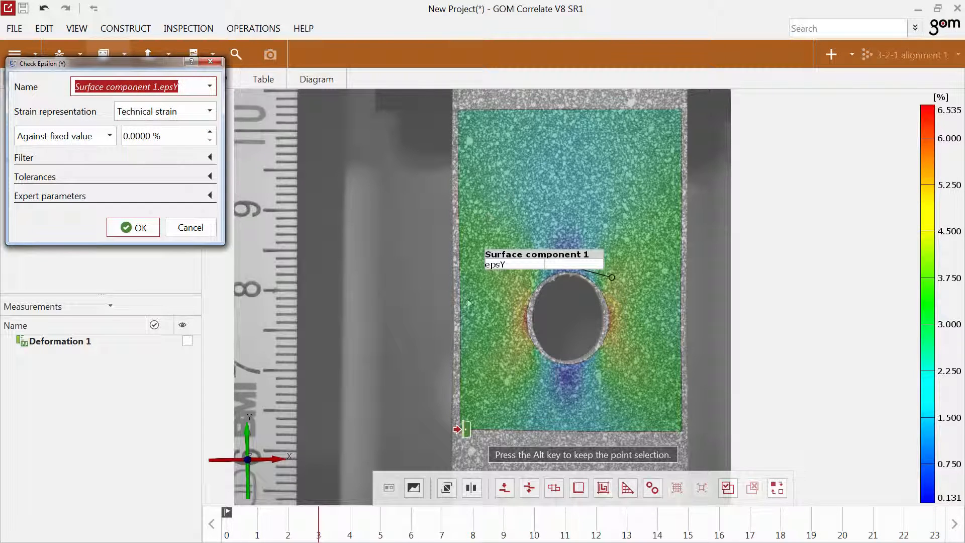
{"action": "left_click", "coordinate": [169, 110]}
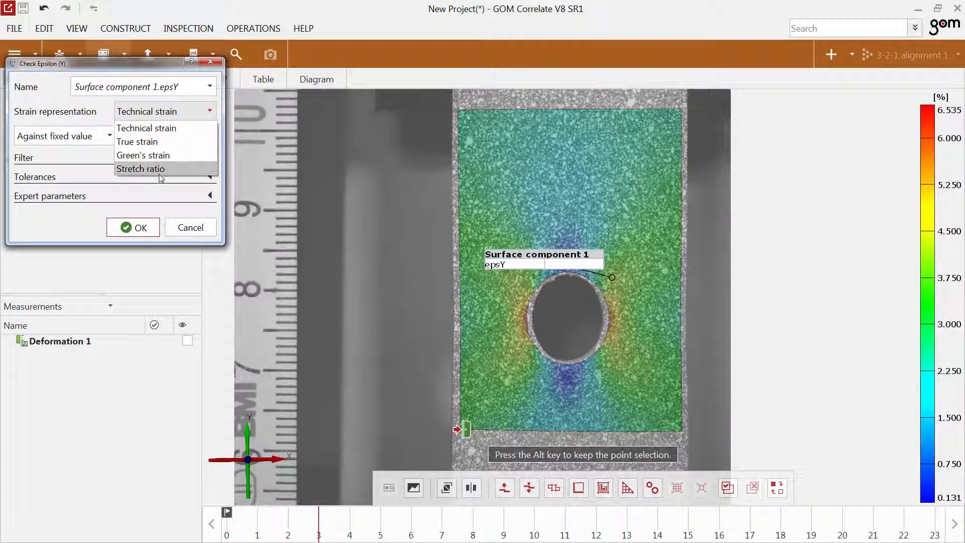
{"action": "left_click", "coordinate": [151, 127]}
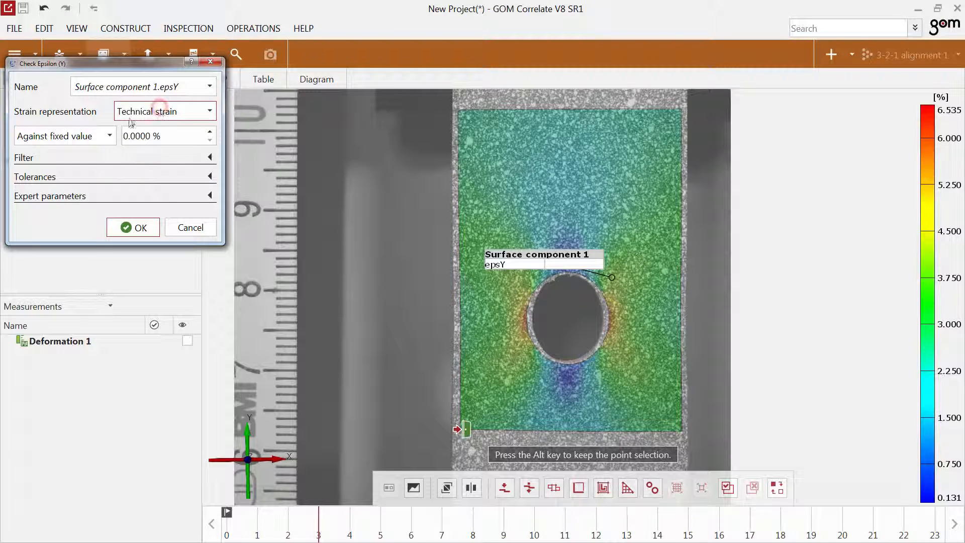
{"action": "left_click", "coordinate": [102, 135]}
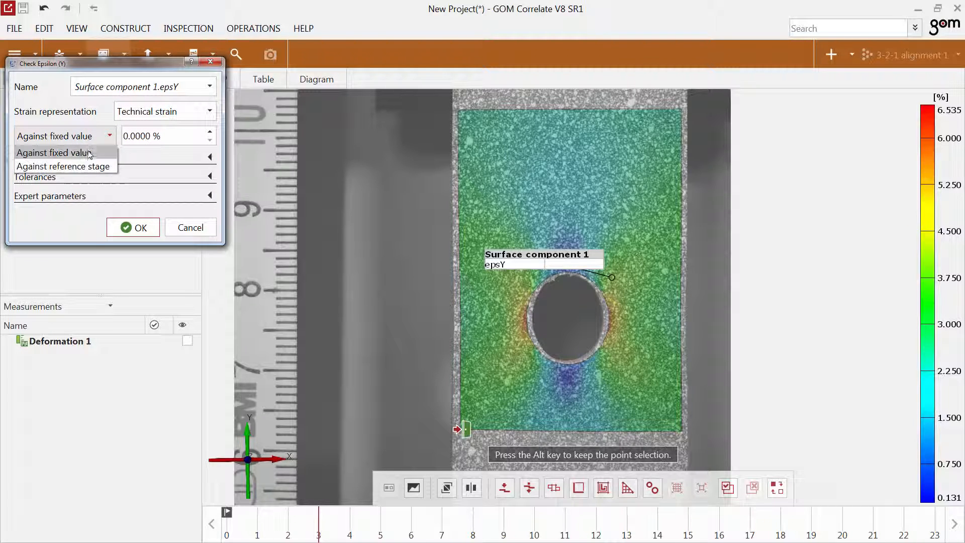
{"action": "left_click", "coordinate": [89, 136]}
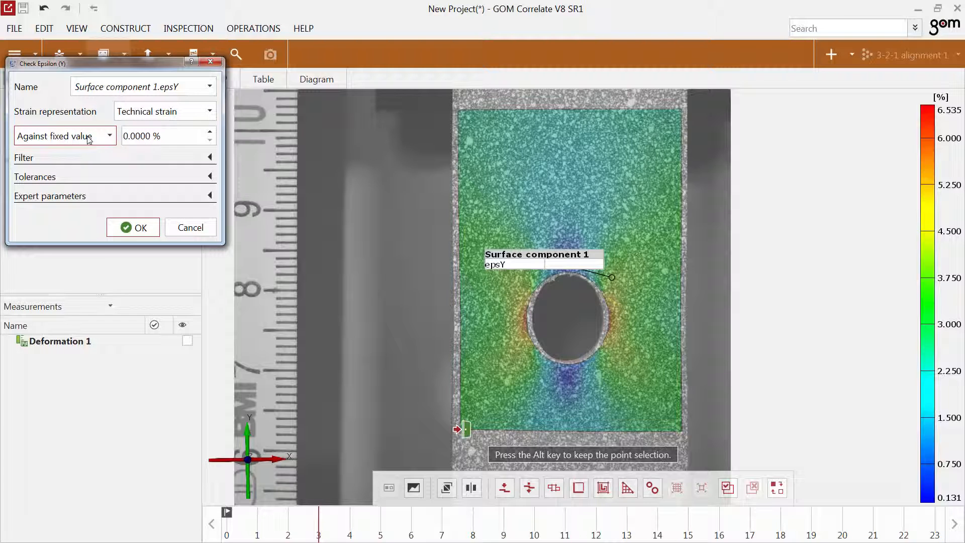
Consult the help page on strain checks and create the Epsilon (Y) check.
{"action": "left_click", "coordinate": [192, 61]}
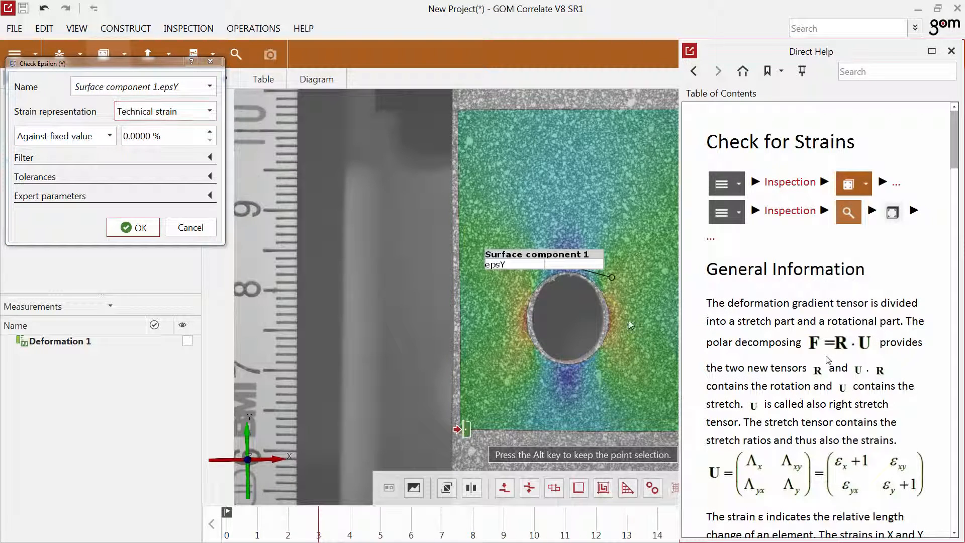
{"action": "scroll", "coordinate": [828, 359], "scroll_direction": "down", "scroll_amount": 15}
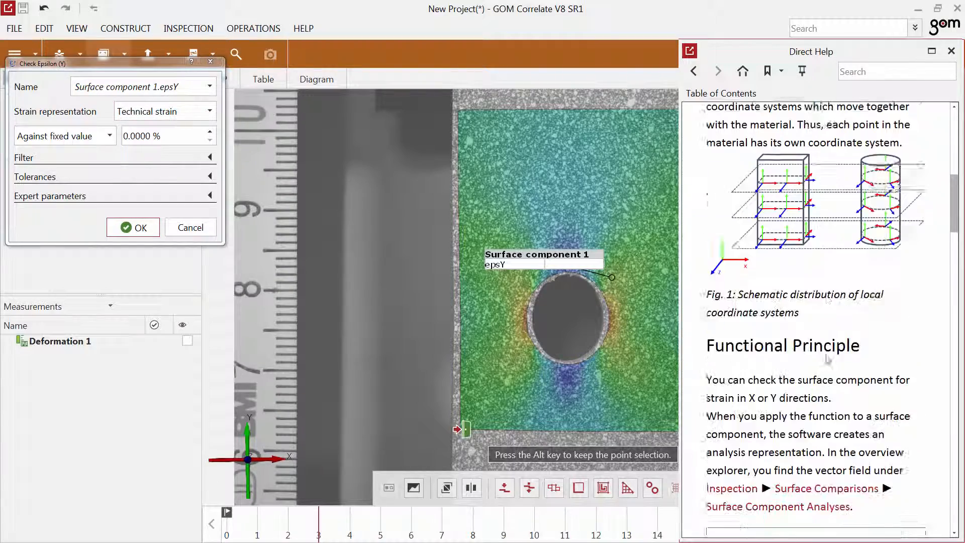
{"action": "scroll", "coordinate": [826, 357], "scroll_direction": "down", "scroll_amount": 12}
{"action": "scroll", "coordinate": [826, 357], "scroll_direction": "up", "scroll_amount": 15}
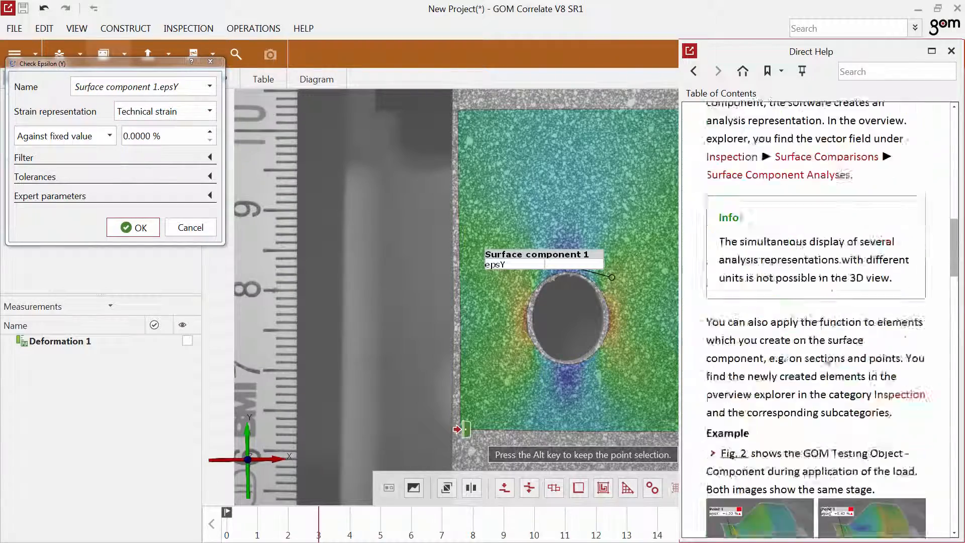
{"action": "scroll", "coordinate": [826, 356], "scroll_direction": "up", "scroll_amount": 15}
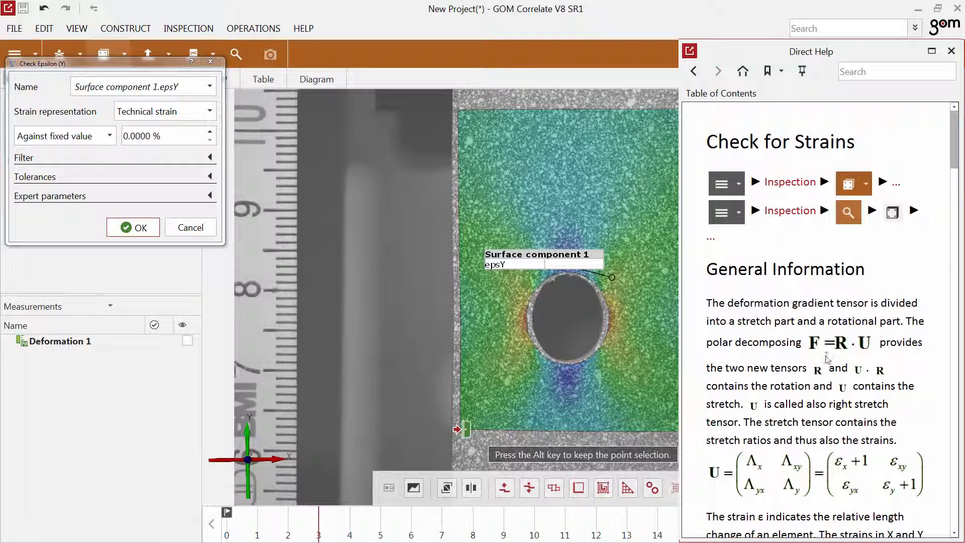
{"action": "left_click", "coordinate": [950, 51]}
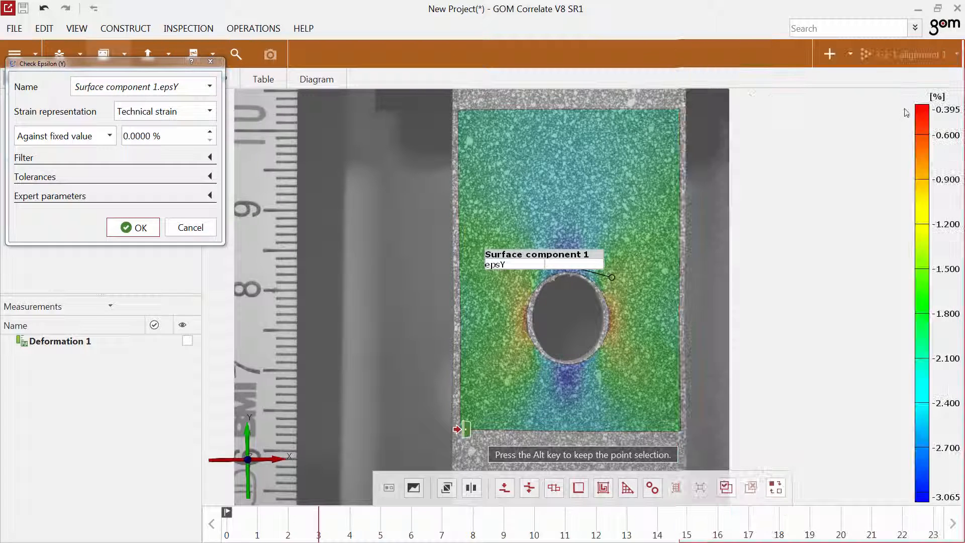
{"action": "left_click", "coordinate": [141, 227]}
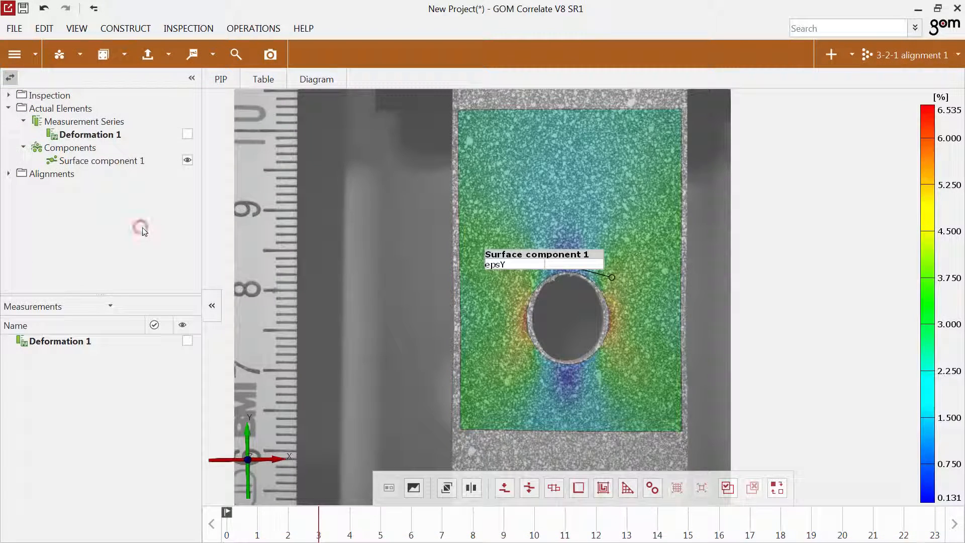
Run through the stages and set the maximum of the strain legend to 40 %.
{"action": "mouse_move", "coordinate": [752, 540]}
{"action": "left_mouse_down"}
{"action": "mouse_move", "coordinate": [814, 539]}
{"action": "mouse_move", "coordinate": [329, 534]}
{"action": "left_mouse_up"}
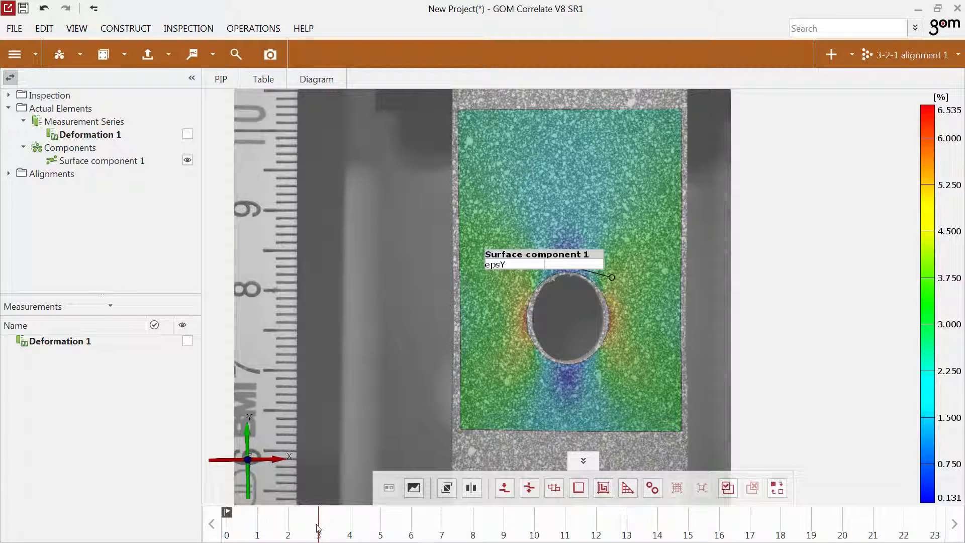
{"action": "mouse_move", "coordinate": [318, 528]}
{"action": "left_mouse_down"}
{"action": "mouse_move", "coordinate": [776, 534]}
{"action": "mouse_move", "coordinate": [331, 525]}
{"action": "left_mouse_up"}
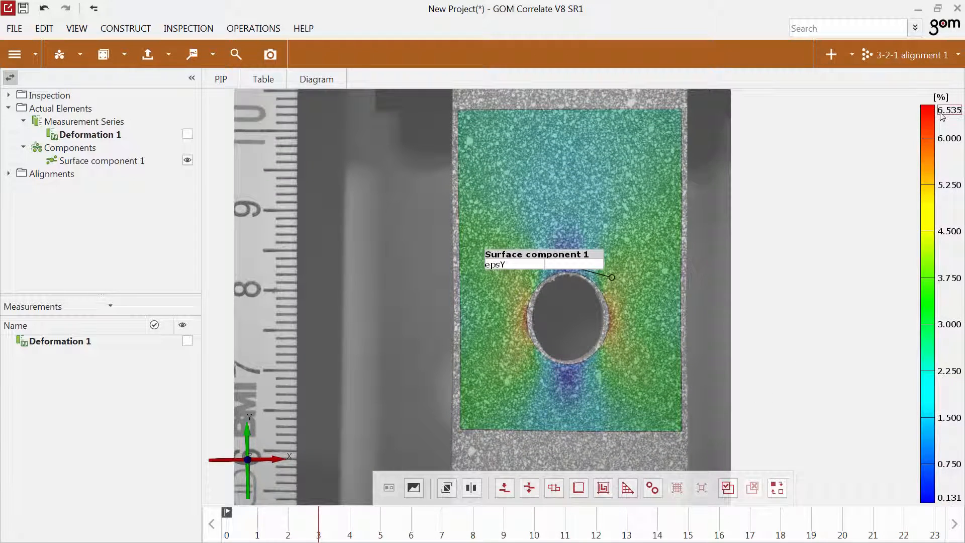
{"action": "double_click", "coordinate": [941, 112]}
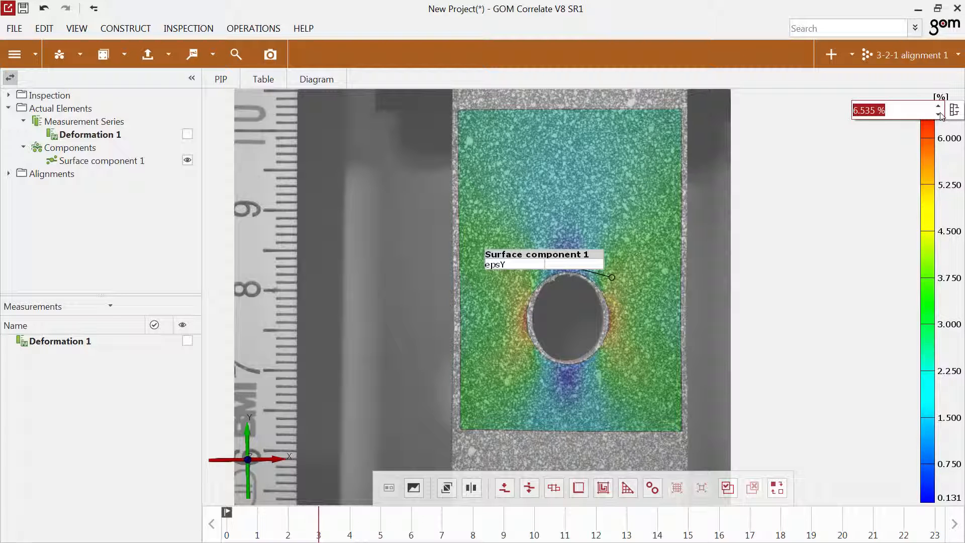
{"action": "type", "text": "40"}
{"action": "key", "text": "Return"}
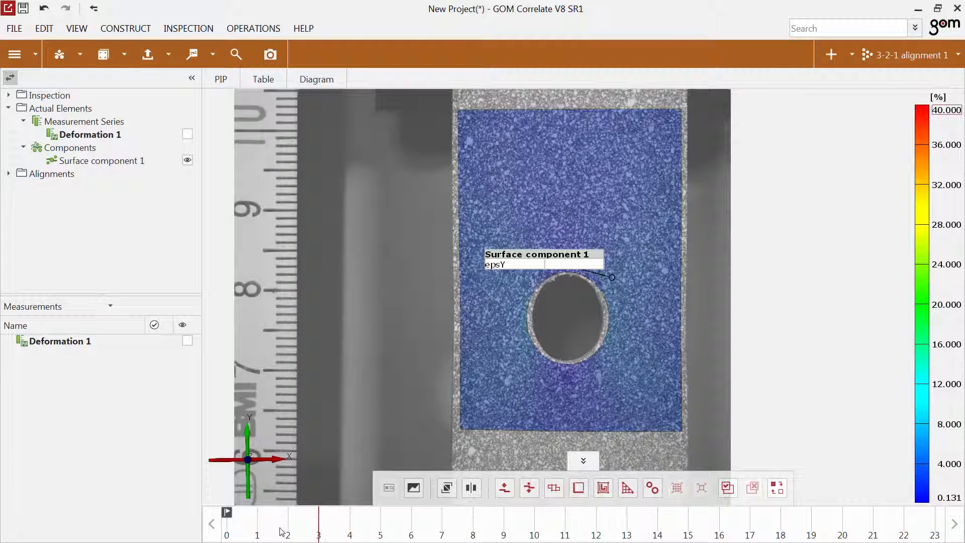
{"action": "mouse_move", "coordinate": [326, 532]}
{"action": "left_mouse_down"}
{"action": "mouse_move", "coordinate": [718, 531]}
{"action": "mouse_move", "coordinate": [318, 536]}
{"action": "left_mouse_up"}
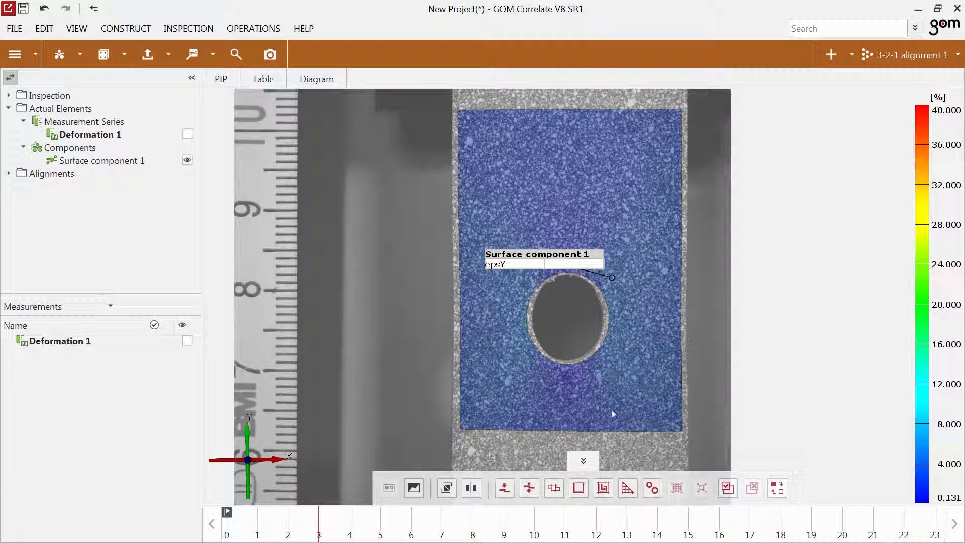
Scale the strain legend to all visible stages and check the colours along the timeline.
{"action": "right_click", "coordinate": [925, 279]}
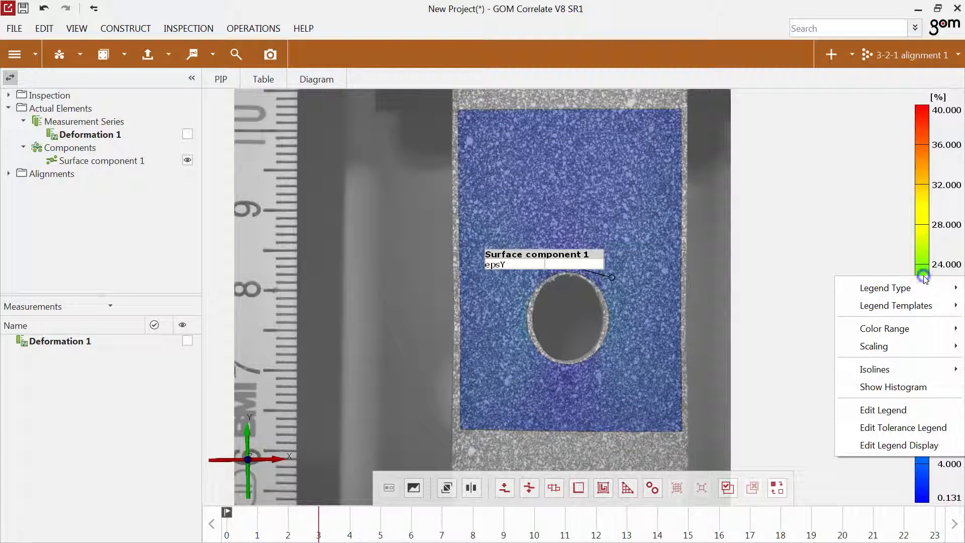
{"action": "mouse_move", "coordinate": [915, 347]}
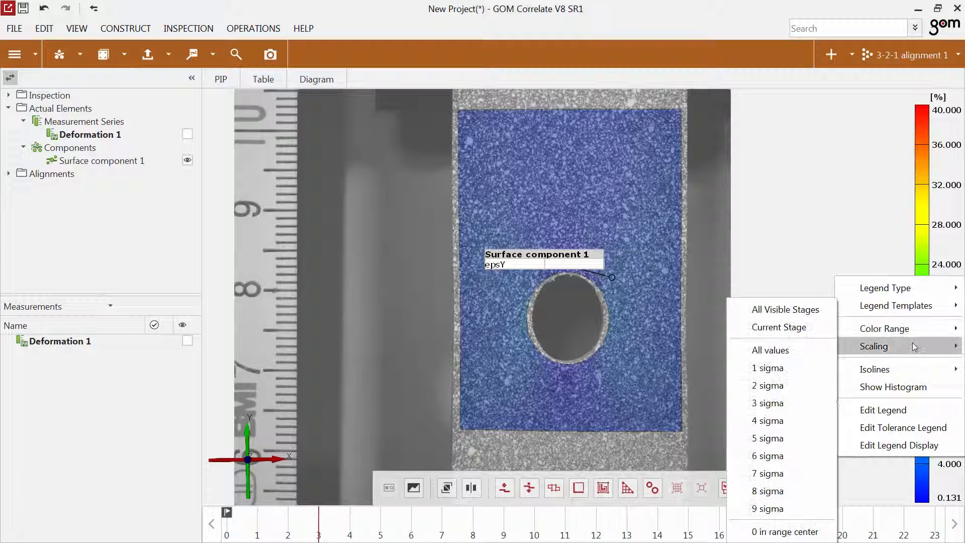
{"action": "left_click", "coordinate": [819, 310]}
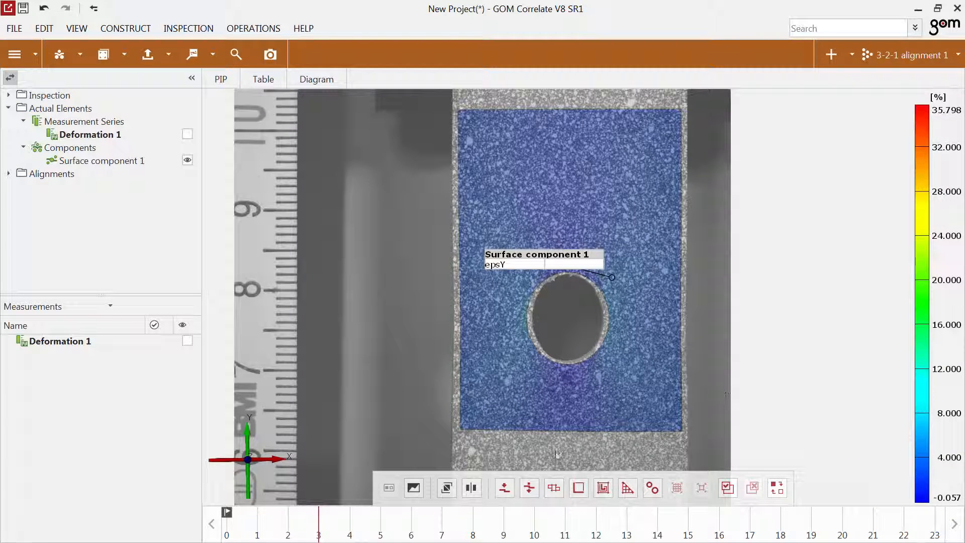
{"action": "mouse_move", "coordinate": [335, 530]}
{"action": "left_mouse_down"}
{"action": "mouse_move", "coordinate": [764, 531]}
{"action": "mouse_move", "coordinate": [318, 530]}
{"action": "left_mouse_up"}
Examine the Y strain on the tilted 3D component across the stages and look over the available surface inspections.
{"action": "left_click_drag", "start_coordinate": [419, 358], "coordinate": [462, 374]}
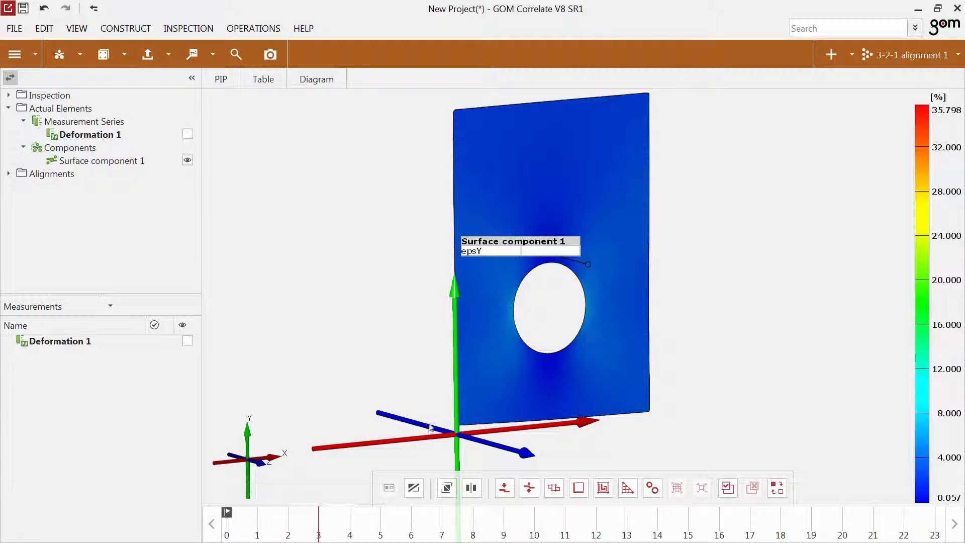
{"action": "mouse_move", "coordinate": [355, 524]}
{"action": "left_mouse_down"}
{"action": "mouse_move", "coordinate": [678, 526]}
{"action": "mouse_move", "coordinate": [320, 526]}
{"action": "left_mouse_up"}
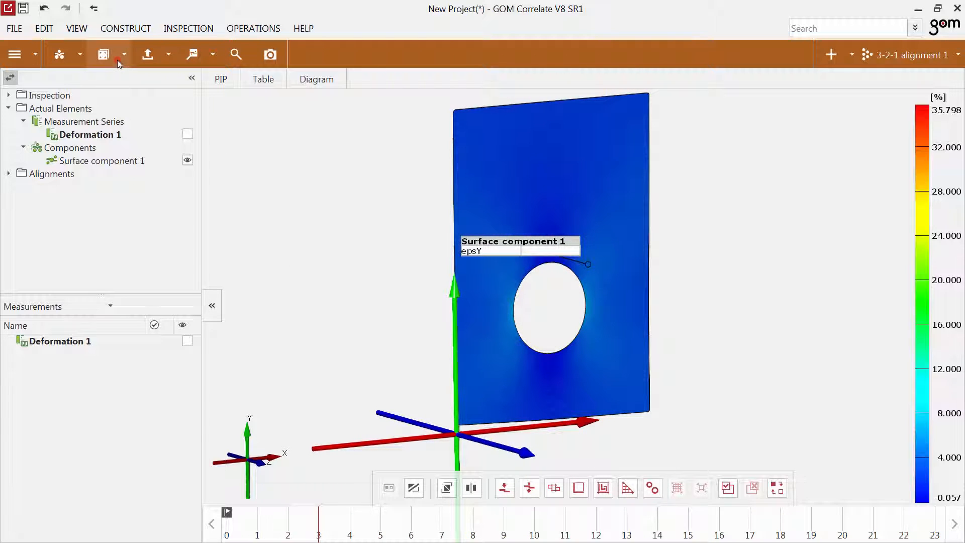
{"action": "left_click", "coordinate": [120, 57]}
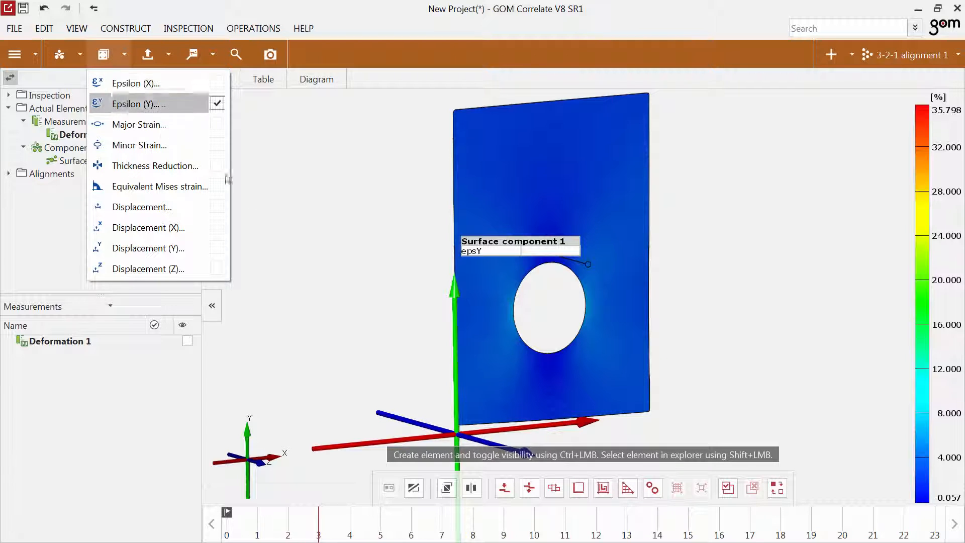
{"action": "left_click", "coordinate": [393, 321]}
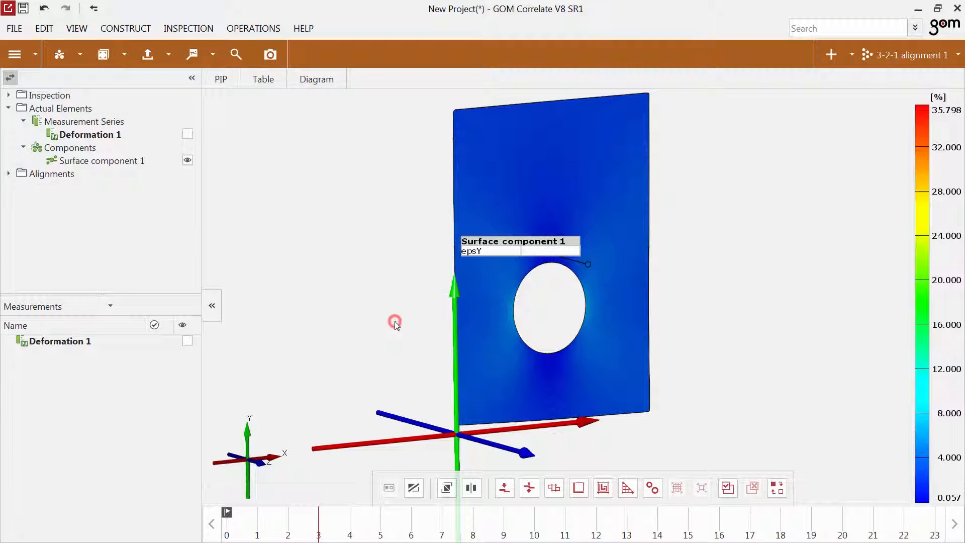
Show the Y strain over the camera image at stage 18 and place four deviation labels above, below and on both sides of the hole.
{"action": "left_click", "coordinate": [413, 487]}
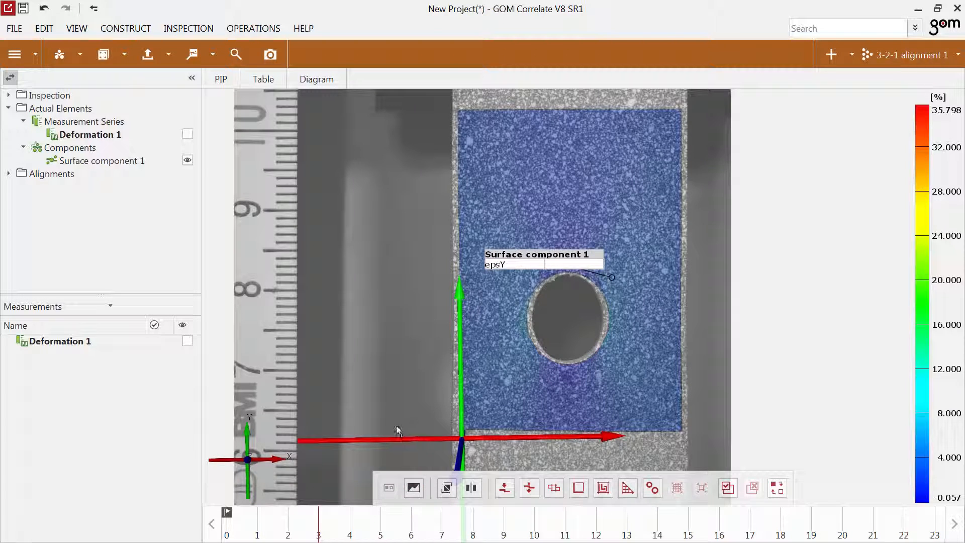
{"action": "mouse_move", "coordinate": [318, 525]}
{"action": "left_mouse_down"}
{"action": "mouse_move", "coordinate": [436, 539]}
{"action": "mouse_move", "coordinate": [779, 541]}
{"action": "left_mouse_up"}
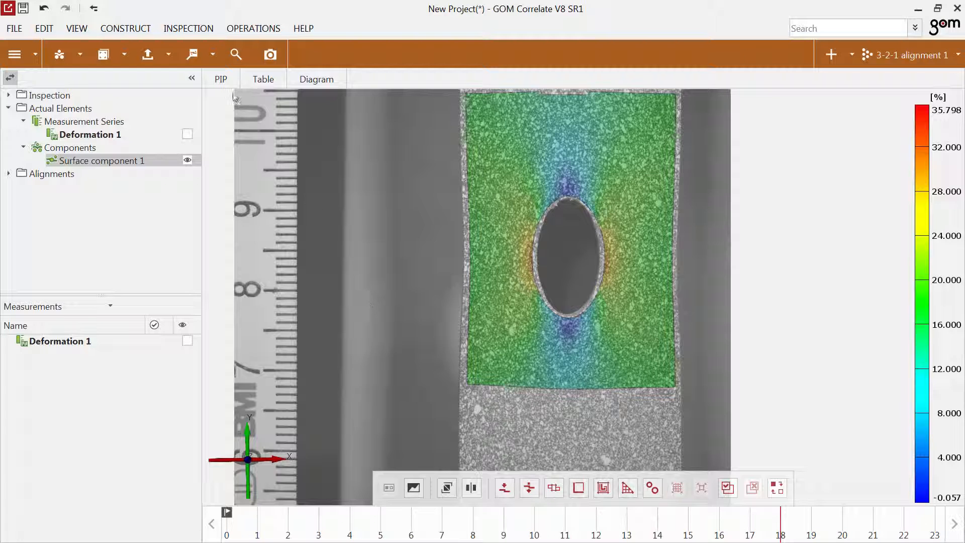
{"action": "left_click", "coordinate": [213, 64]}
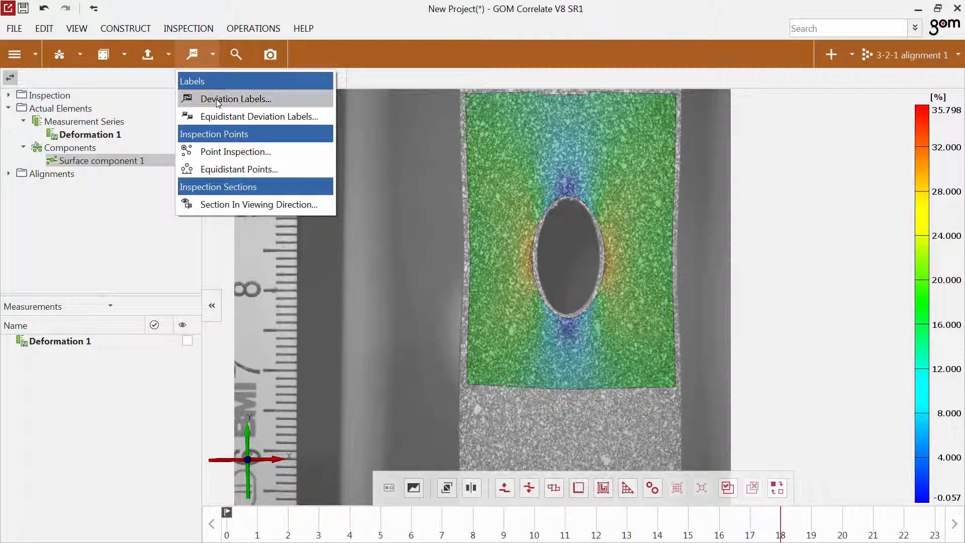
{"action": "left_click", "coordinate": [233, 99]}
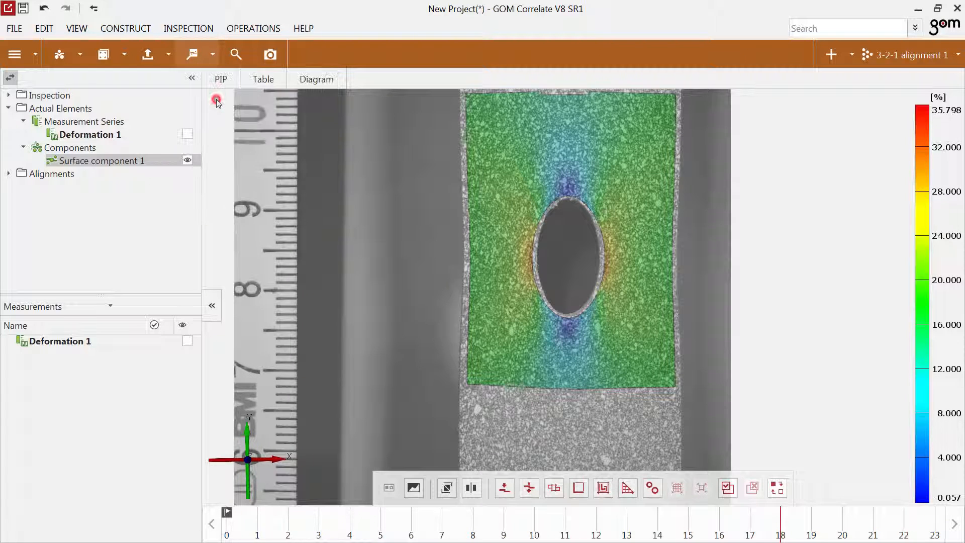
{"action": "left_click", "coordinate": [568, 187], "text": "ctrl"}
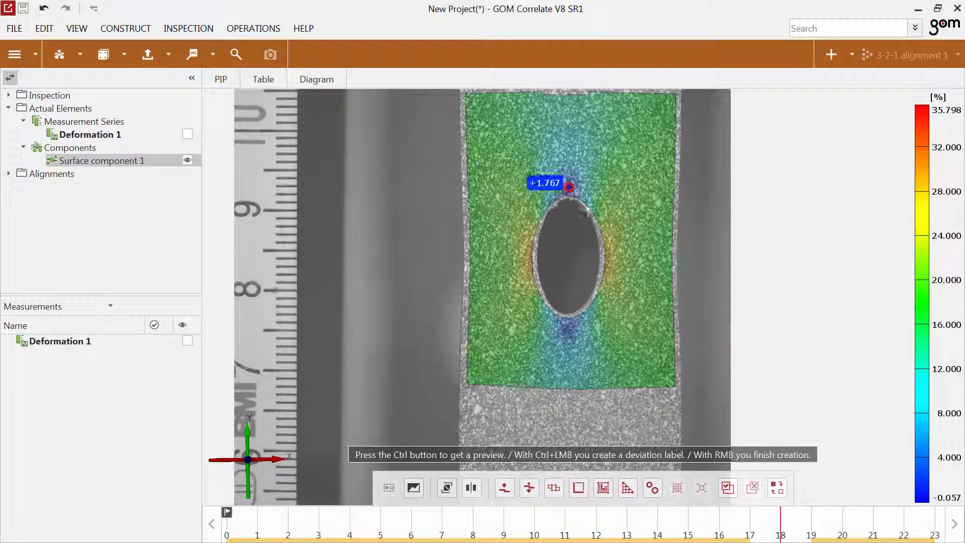
{"action": "left_click", "coordinate": [609, 253], "text": "ctrl"}
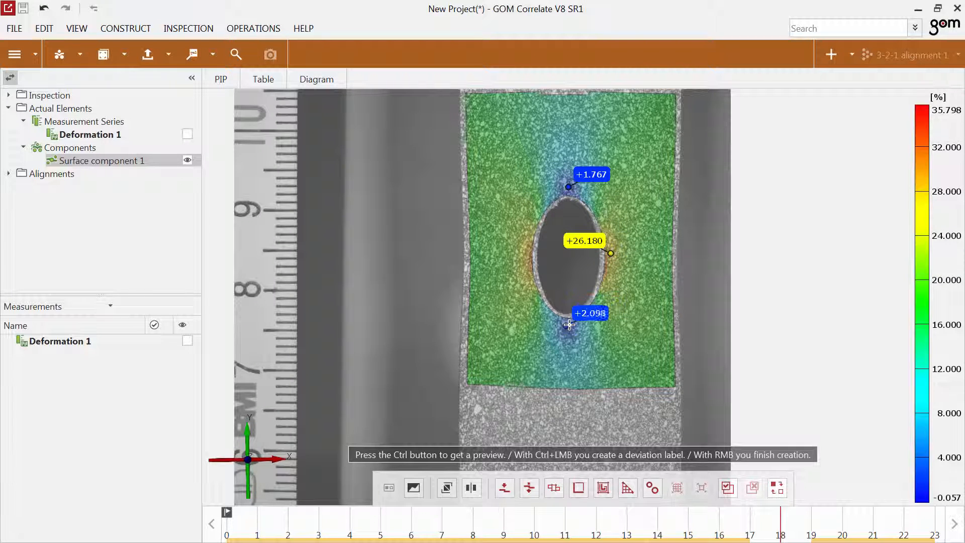
{"action": "left_click", "coordinate": [569, 325], "text": "ctrl"}
{"action": "left_click", "coordinate": [524, 257], "text": "ctrl"}
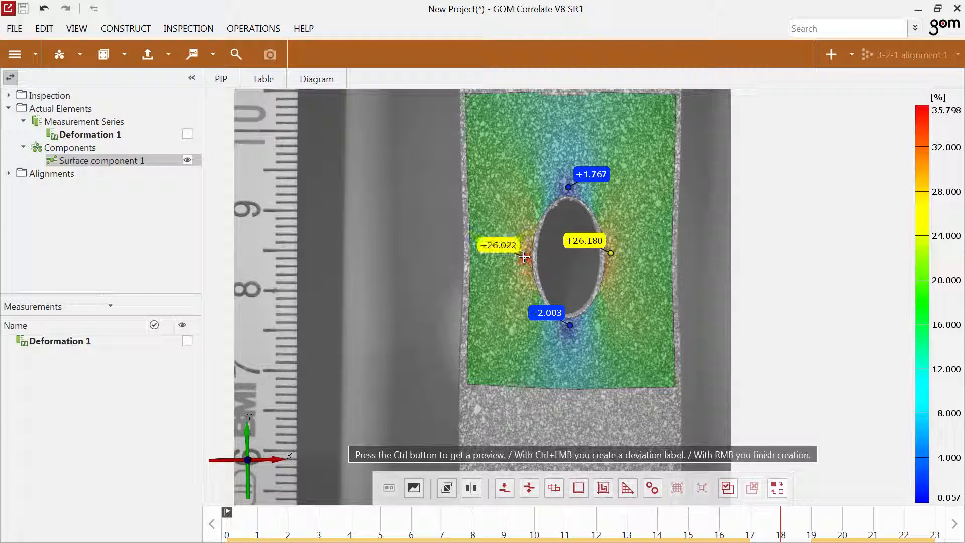
{"action": "right_click", "coordinate": [514, 212]}
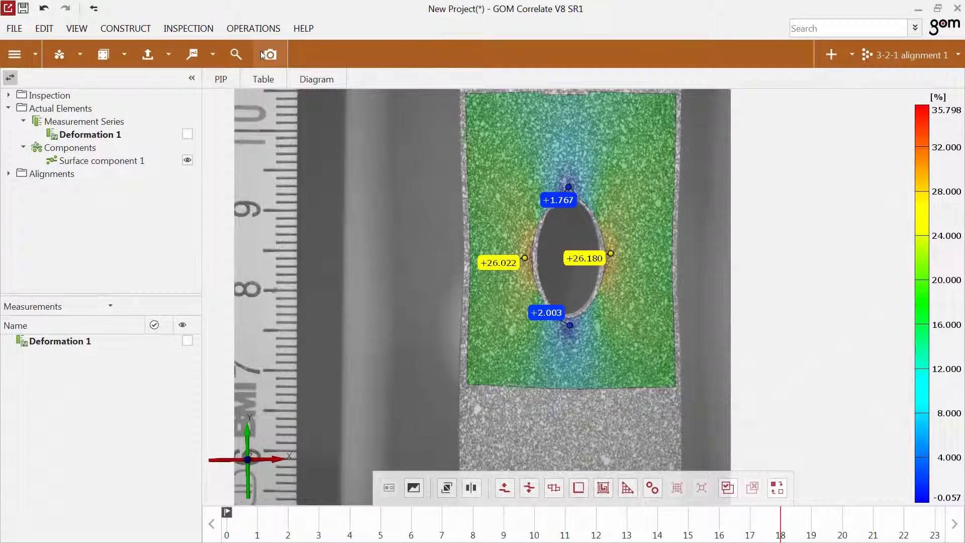
Start a report page with the portrait 3D Style (A4) and capture it as a video of all stages.
{"action": "left_click", "coordinate": [268, 54]}
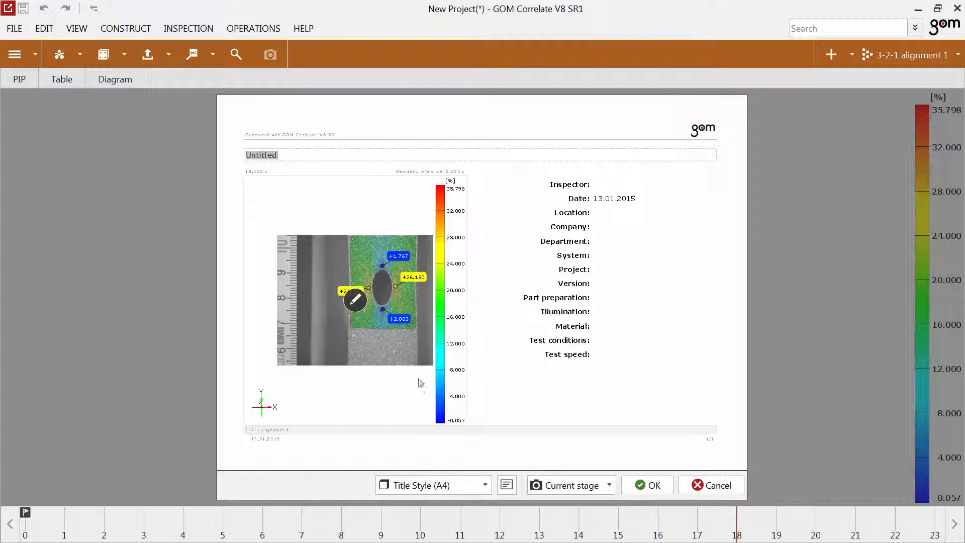
{"action": "left_click", "coordinate": [431, 491]}
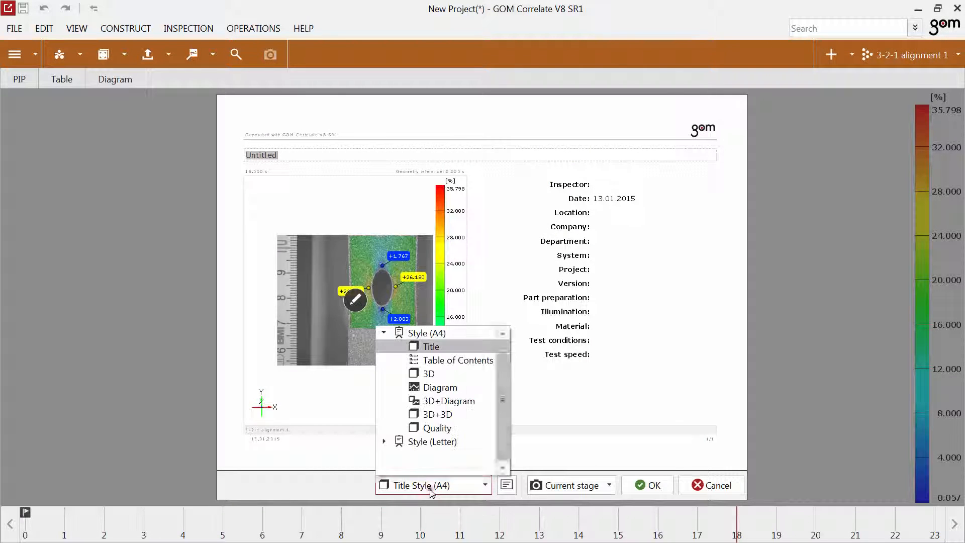
{"action": "left_click", "coordinate": [427, 374]}
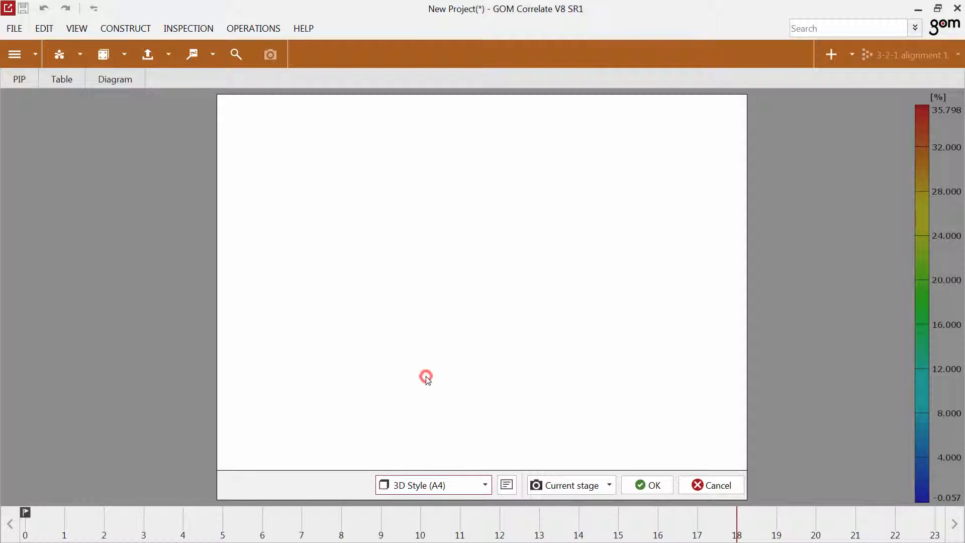
{"action": "left_click", "coordinate": [506, 485]}
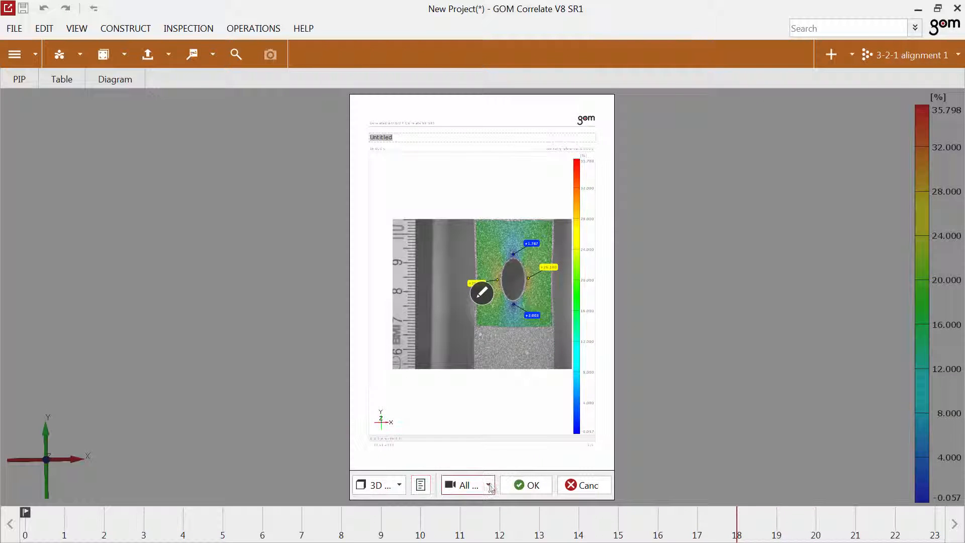
{"action": "left_click", "coordinate": [489, 486]}
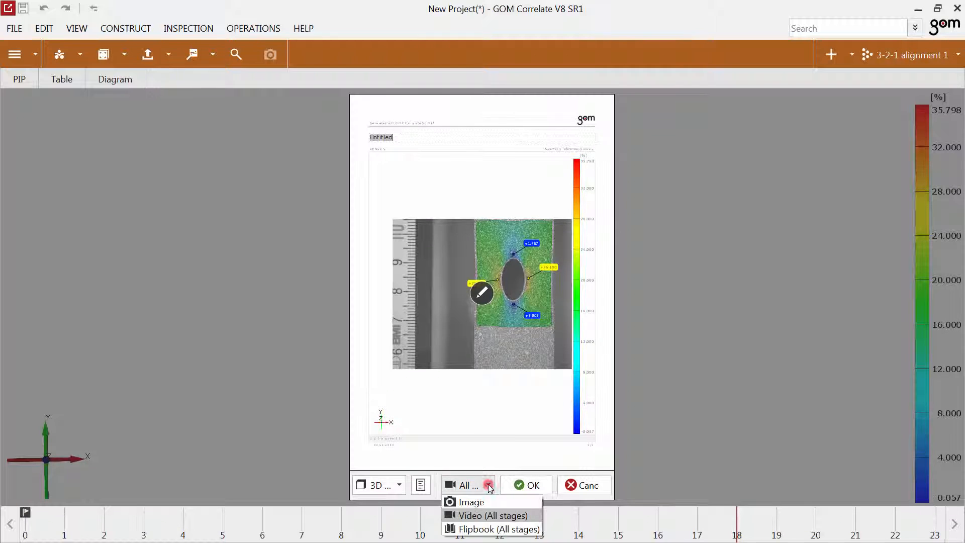
{"action": "left_click", "coordinate": [488, 515]}
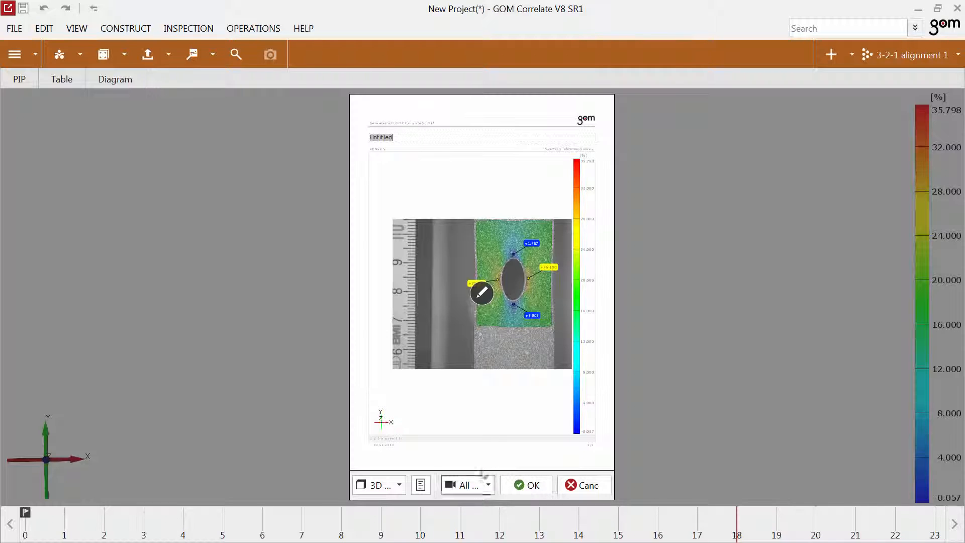
Enlarge and centre the specimen in the report page's image so the strain field fills the frame.
{"action": "left_click", "coordinate": [483, 301]}
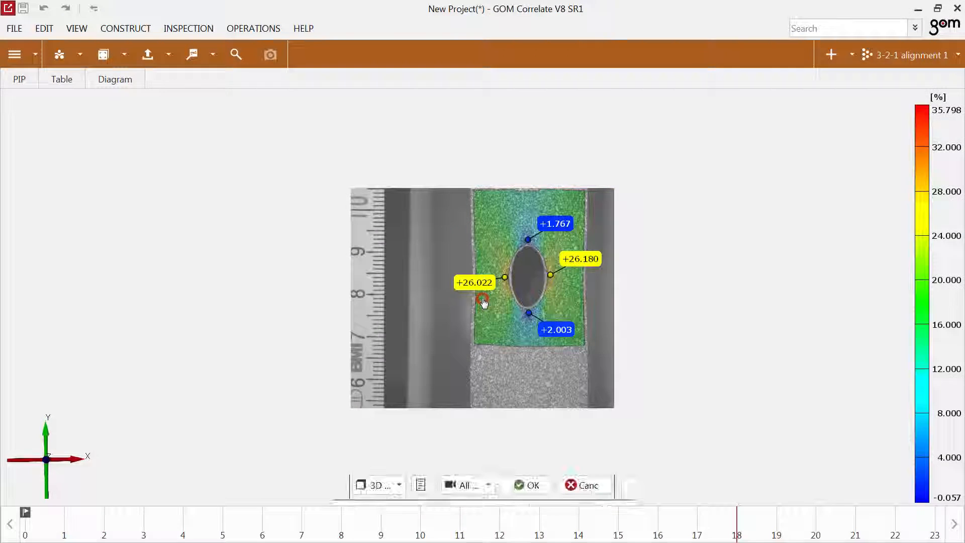
{"action": "scroll", "coordinate": [539, 267], "scroll_direction": "up", "scroll_amount": 5}
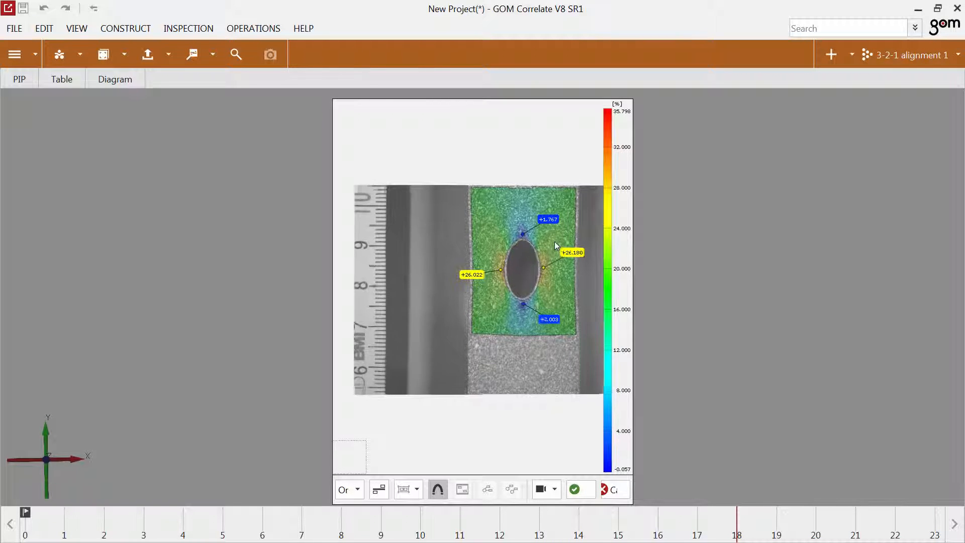
{"action": "scroll", "coordinate": [549, 251], "scroll_direction": "up", "scroll_amount": 3}
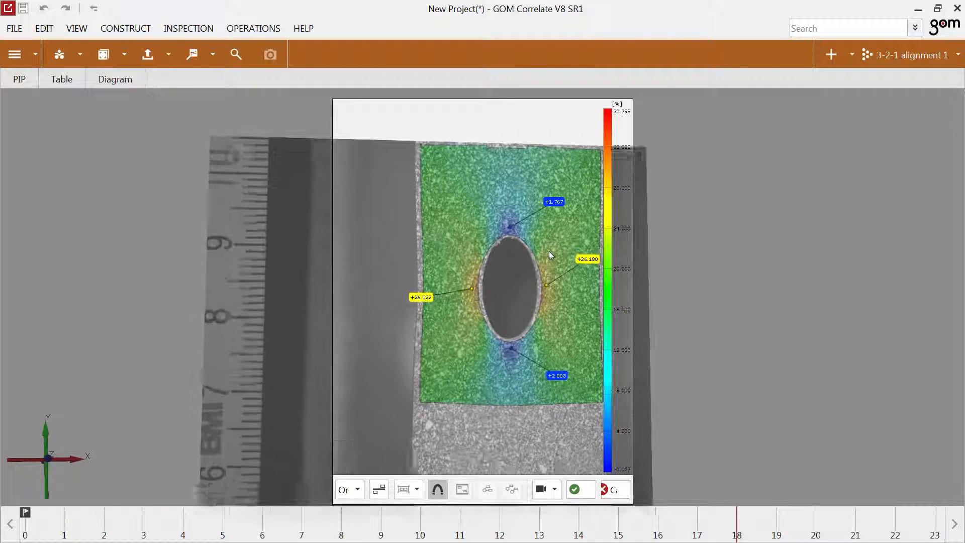
{"action": "left_click_drag", "start_coordinate": [542, 265], "coordinate": [509, 271]}
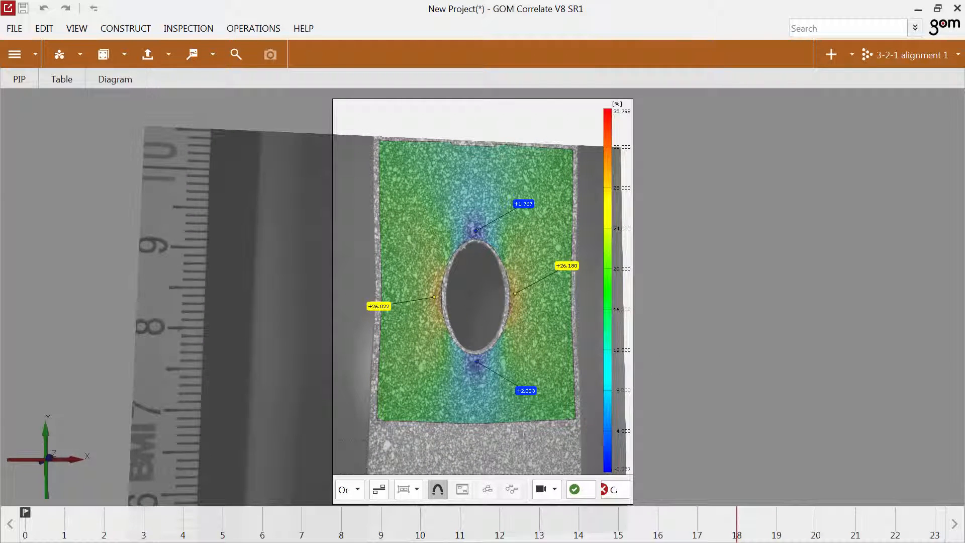
{"action": "left_click", "coordinate": [575, 489]}
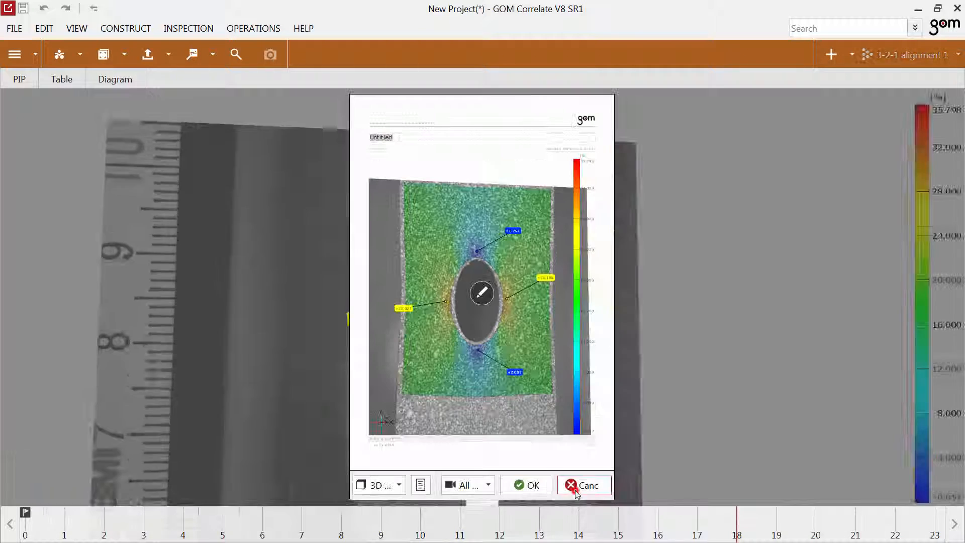
Title the report page Epsilon Y and create it.
{"action": "left_click", "coordinate": [416, 137]}
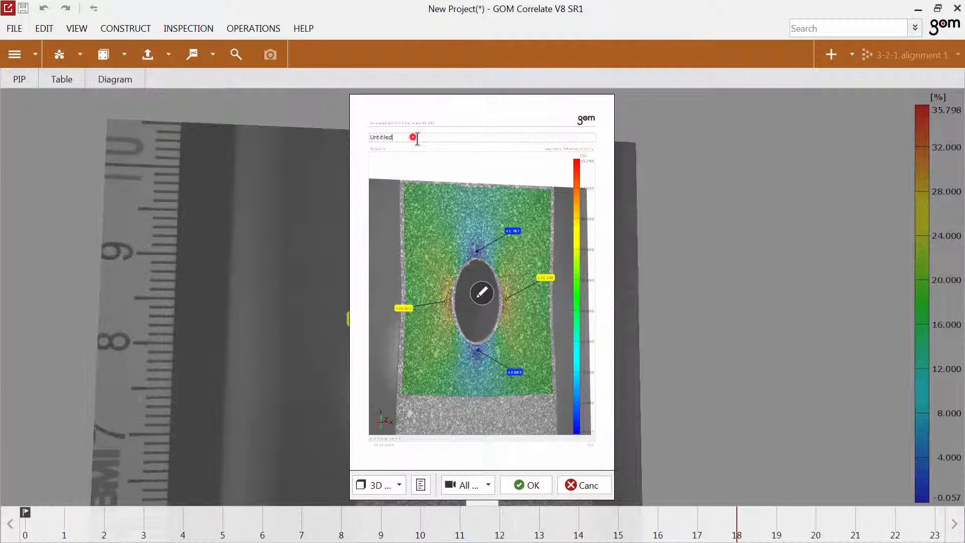
{"action": "key", "text": "BackSpace"}
{"action": "key", "text": "BackSpace"}
{"action": "key", "text": "BackSpace"}
{"action": "key", "text": "BackSpace"}
{"action": "key", "text": "BackSpace"}
{"action": "key", "text": "BackSpace"}
{"action": "key", "text": "BackSpace"}
{"action": "key", "text": "BackSpace"}
{"action": "left_click", "coordinate": [525, 484]}
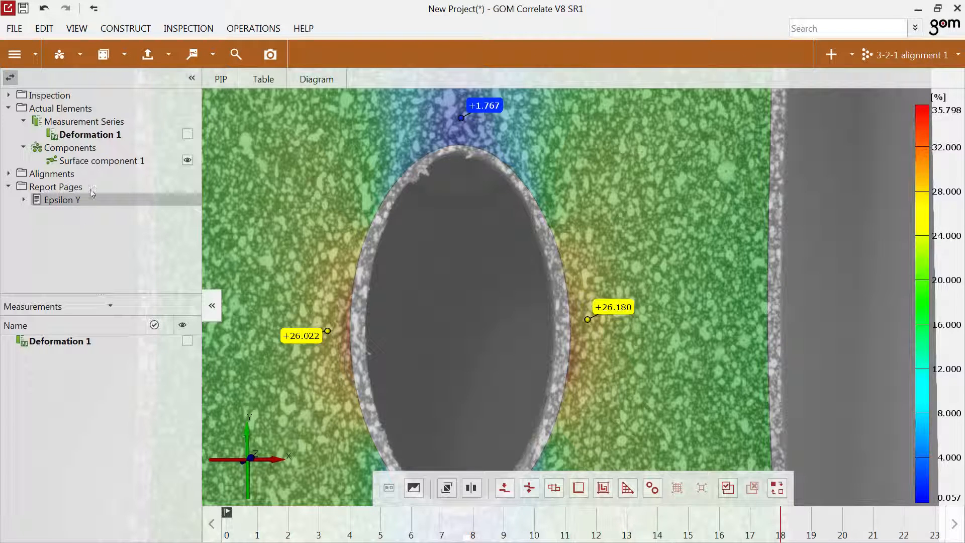
Export all report pages from the Report workspace to New Project.pdf in high quality and view the resulting PDF.
{"action": "left_click", "coordinate": [15, 54]}
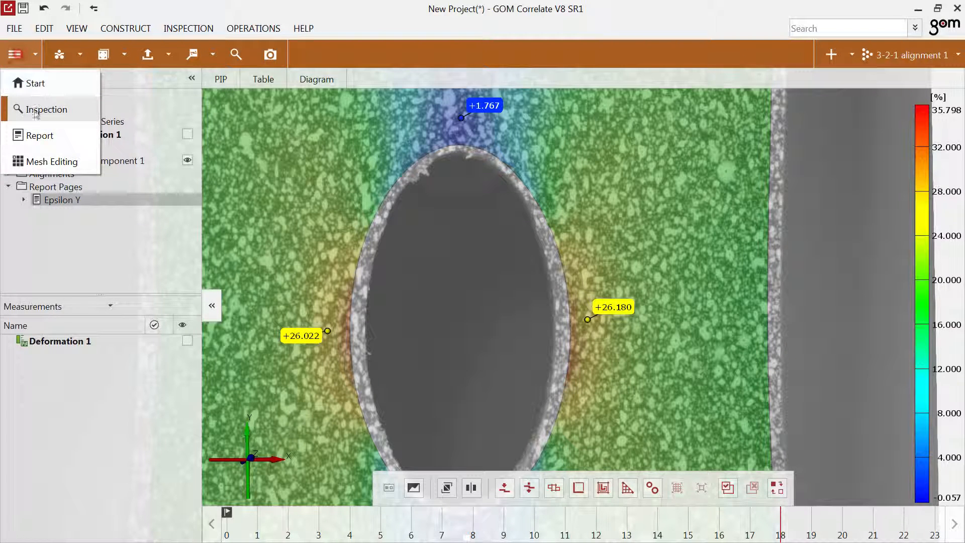
{"action": "left_click", "coordinate": [39, 135]}
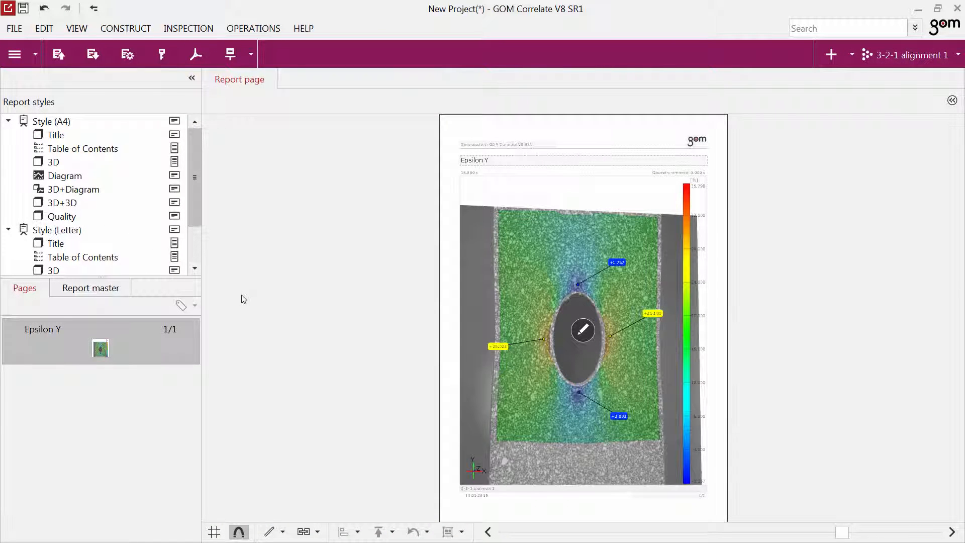
{"action": "left_click", "coordinate": [196, 54]}
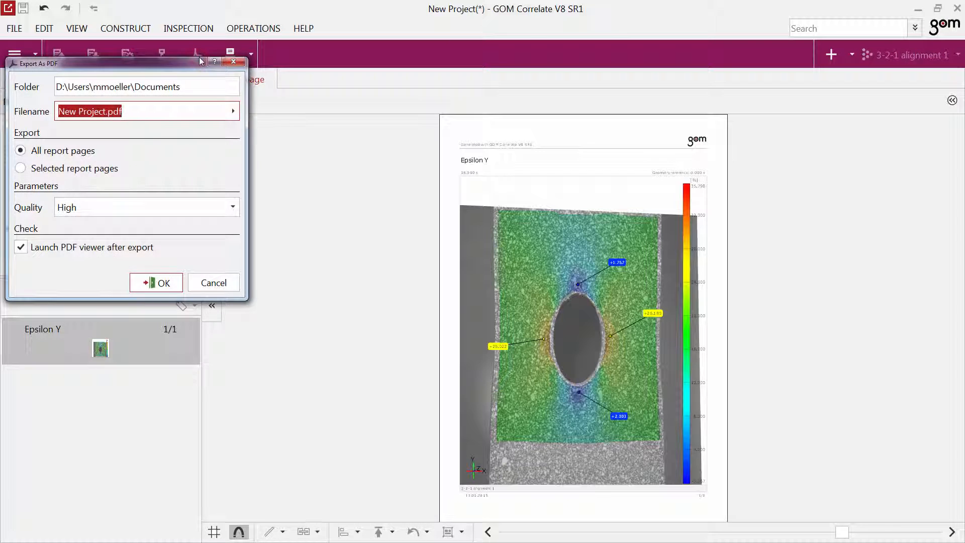
{"action": "left_click", "coordinate": [160, 279]}
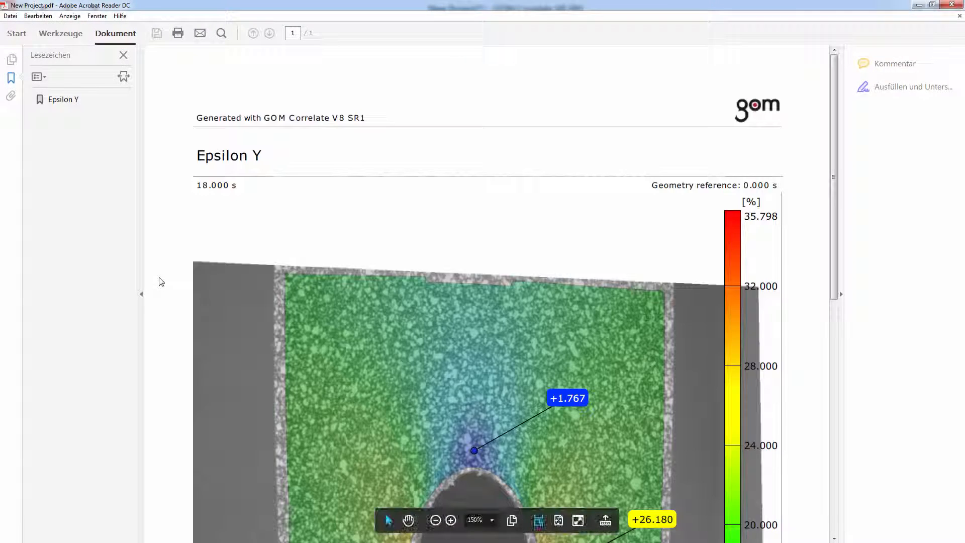
{"action": "scroll", "coordinate": [319, 290], "scroll_direction": "down", "scroll_amount": 4, "text": "ctrl"}
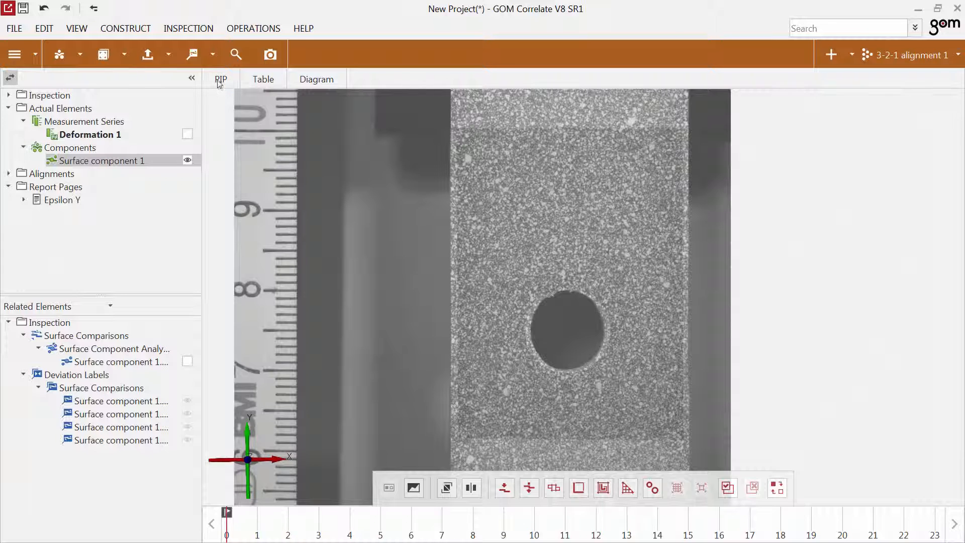
Create a section in viewing direction running vertically through the hole from the surface component's upper to its lower edge.
{"action": "left_click", "coordinate": [212, 55]}
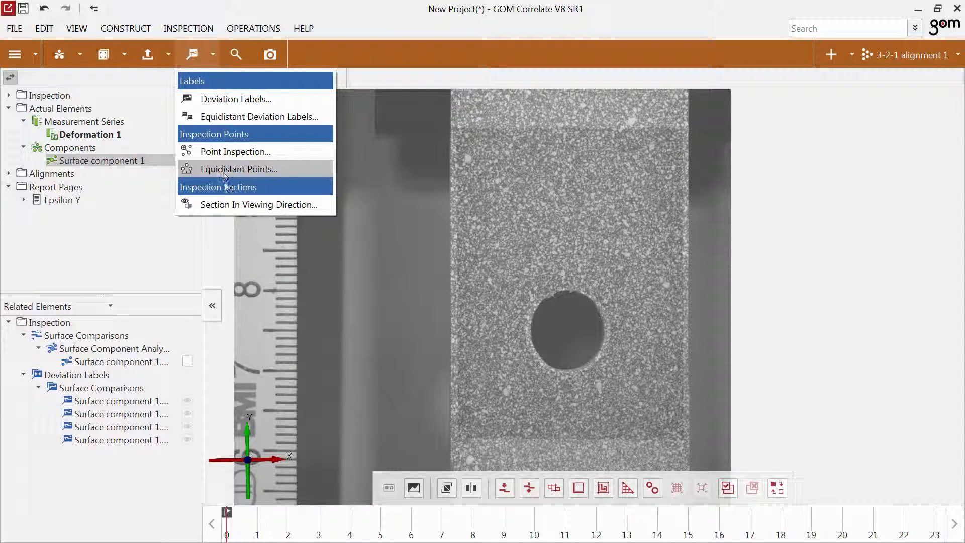
{"action": "left_click", "coordinate": [227, 203]}
{"action": "left_click", "coordinate": [565, 134], "text": "ctrl"}
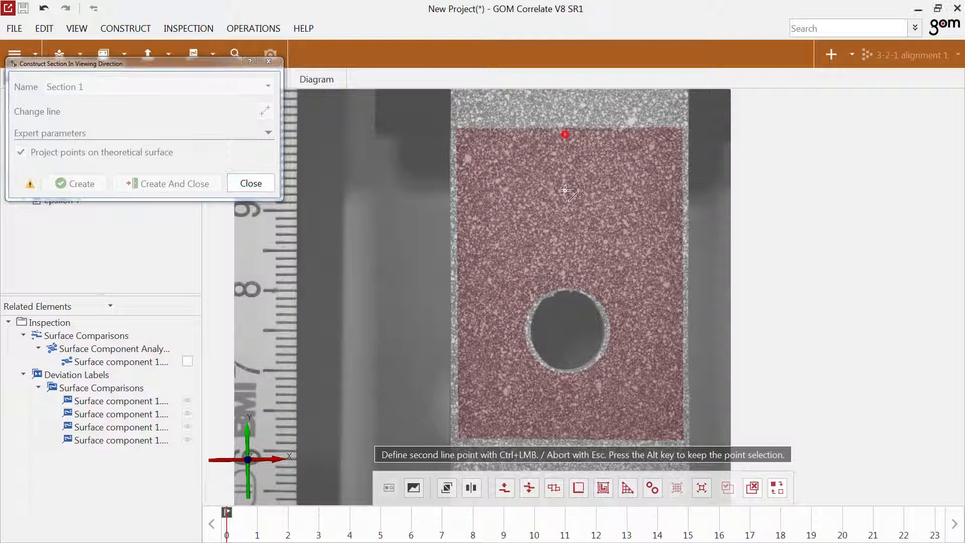
{"action": "left_click", "coordinate": [568, 437], "text": "ctrl"}
{"action": "left_click", "coordinate": [573, 436]}
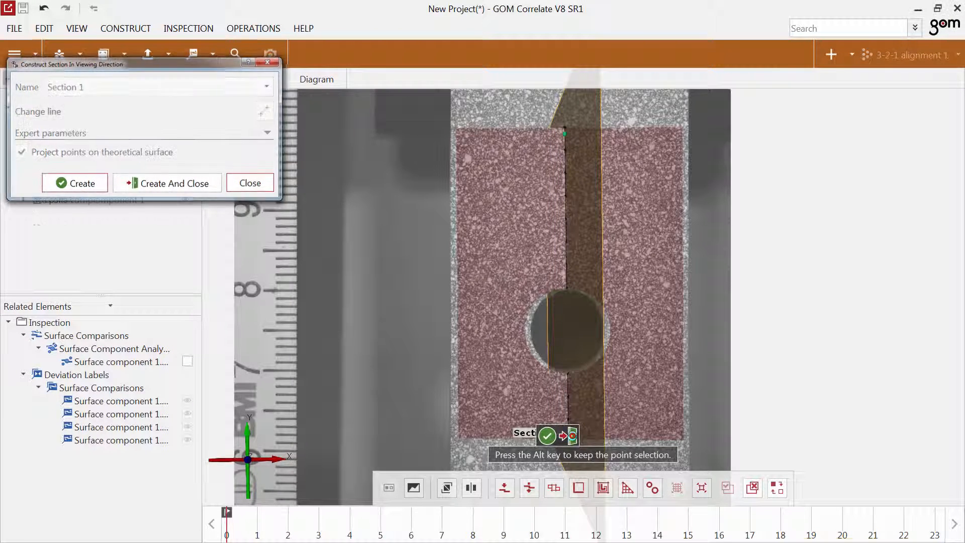
{"action": "left_click_drag", "start_coordinate": [189, 183], "coordinate": [322, 196]}
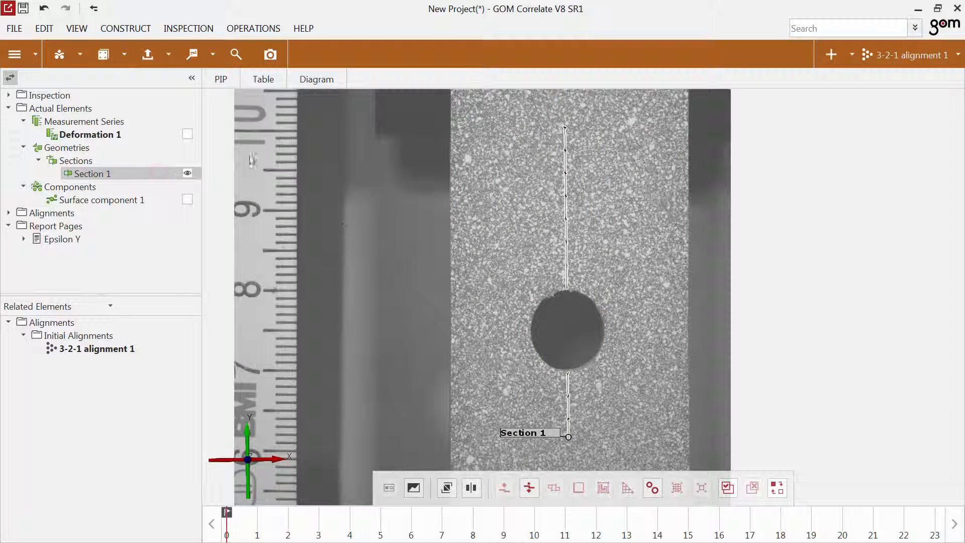
Create an Epsilon (Y) check with technical strain on the vertical section.
{"action": "left_click", "coordinate": [123, 55]}
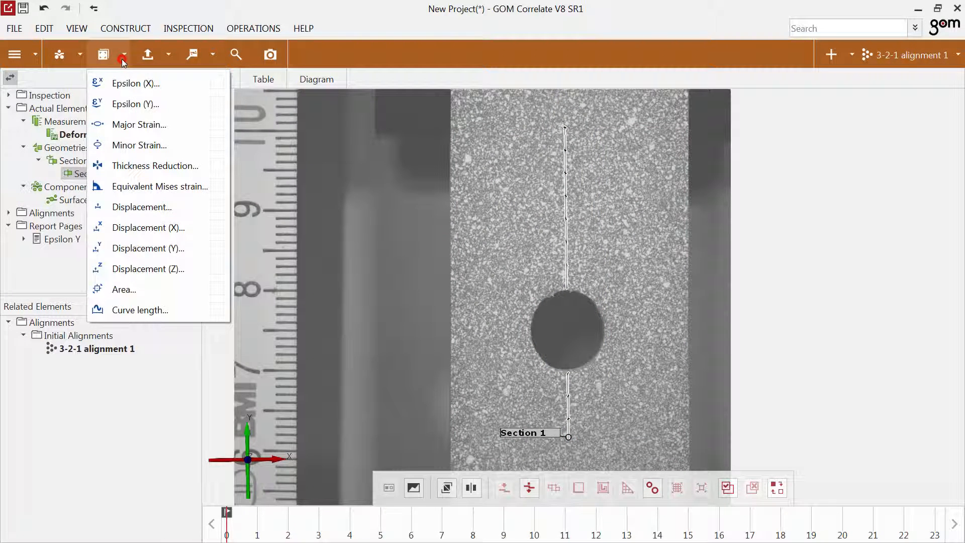
{"action": "left_click", "coordinate": [133, 104]}
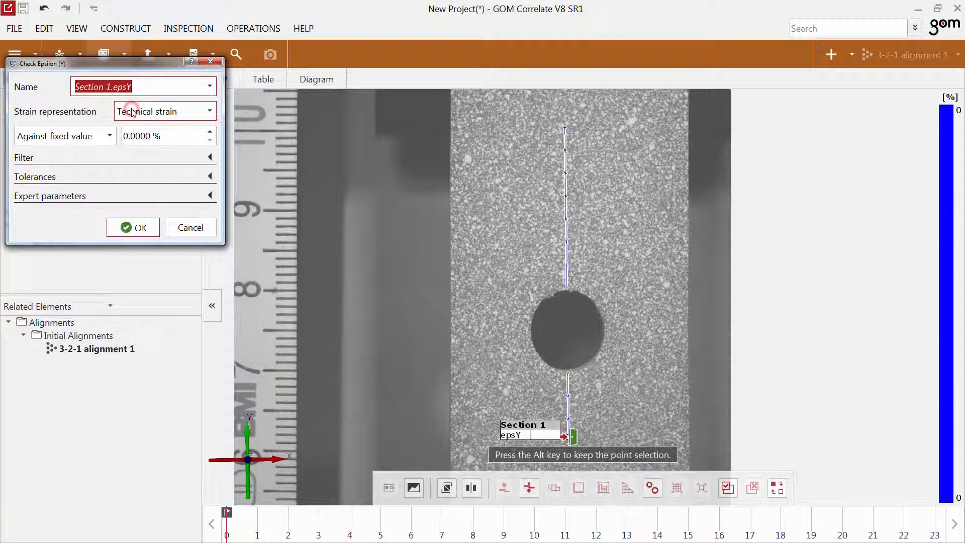
{"action": "left_click", "coordinate": [141, 228]}
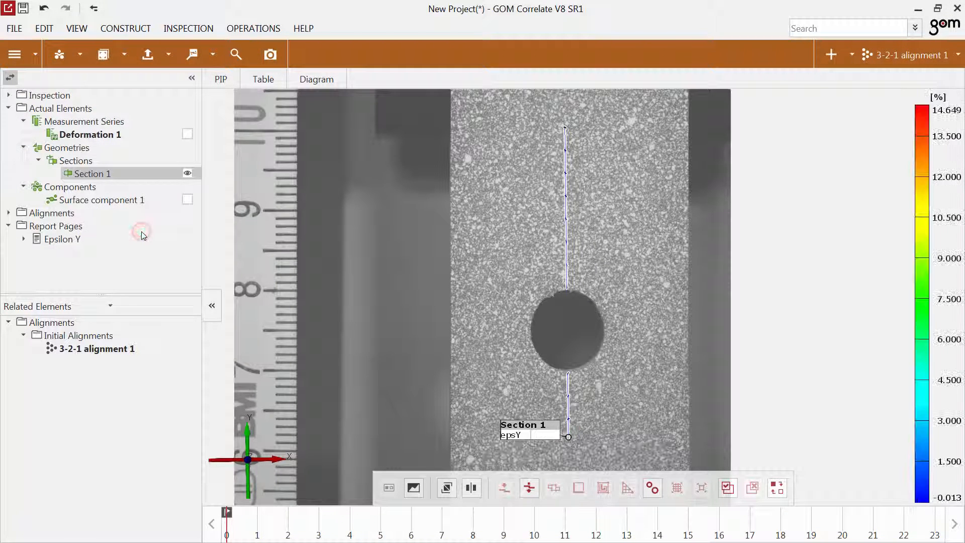
Examine the section's Y strain at different stages in a tilted 3D view and in its length diagram beside the camera image.
{"action": "left_click_drag", "start_coordinate": [430, 387], "coordinate": [487, 396]}
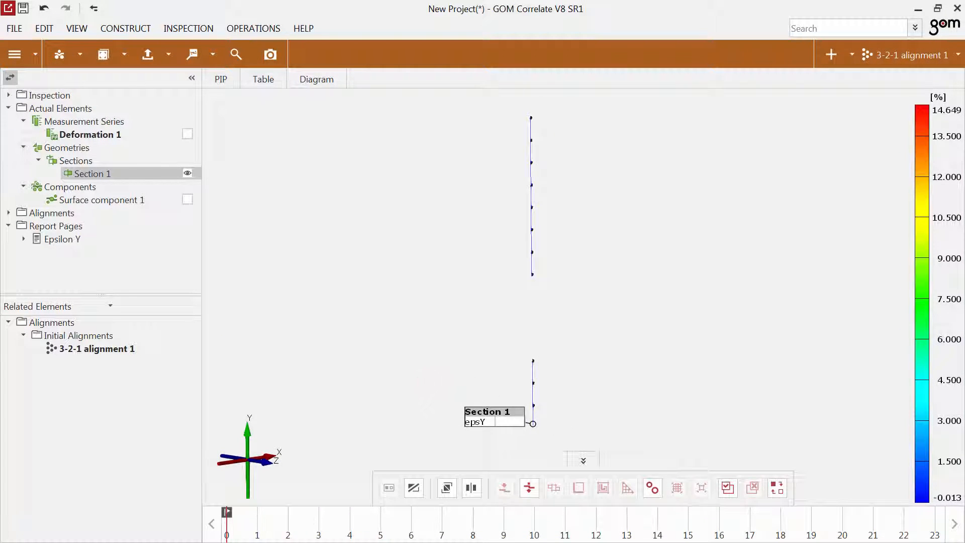
{"action": "left_click", "coordinate": [251, 533]}
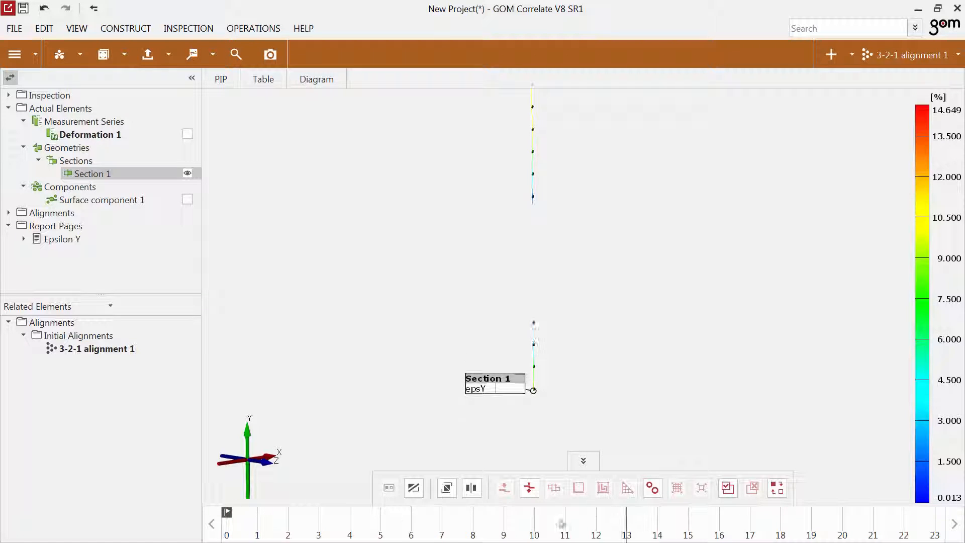
{"action": "left_click", "coordinate": [414, 487]}
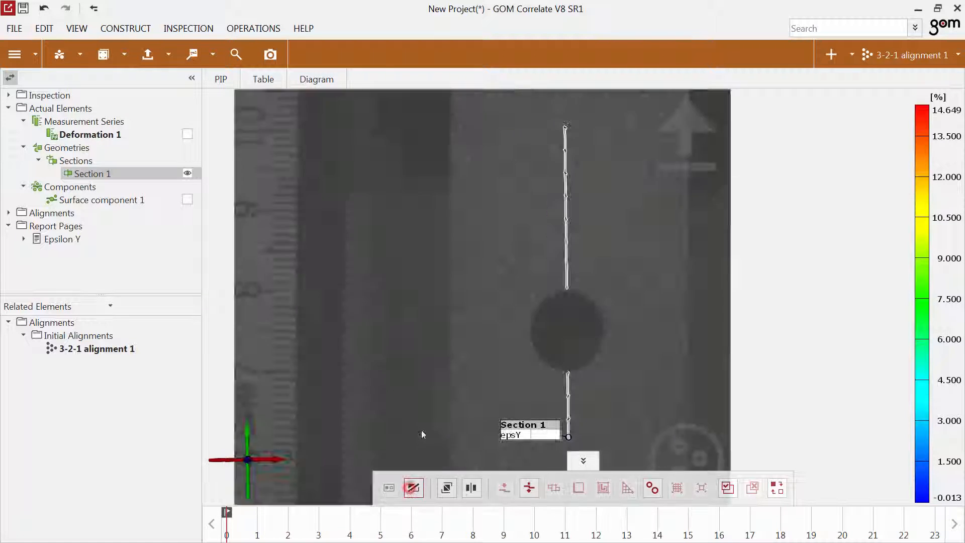
{"action": "left_click", "coordinate": [315, 81]}
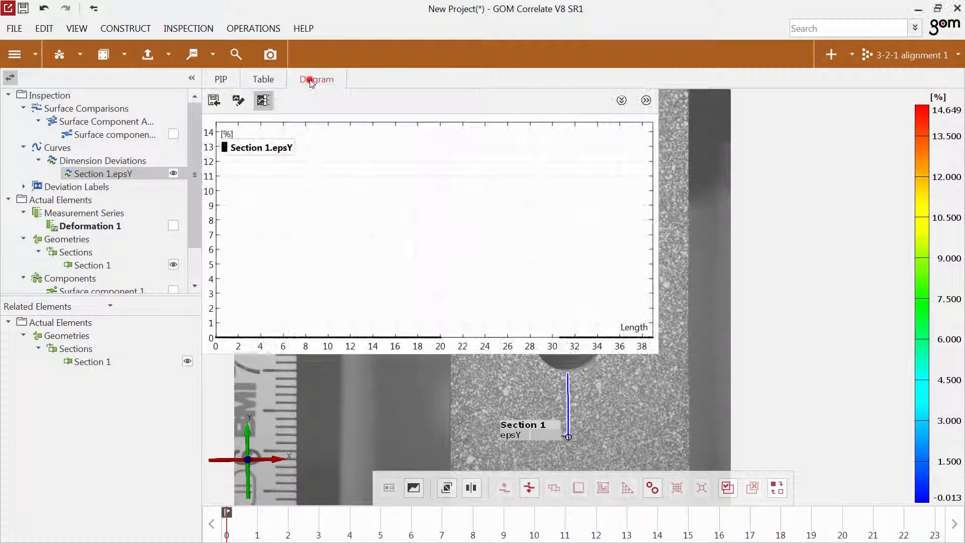
{"action": "left_click", "coordinate": [255, 525]}
Run the GOM Testing Object project from stage 1 to stage 17 and follow the major strain of Point 1 in the diagram.
{"action": "mouse_move", "coordinate": [326, 534]}
{"action": "left_mouse_down"}
{"action": "mouse_move", "coordinate": [648, 531]}
{"action": "mouse_move", "coordinate": [226, 532]}
{"action": "left_mouse_up"}
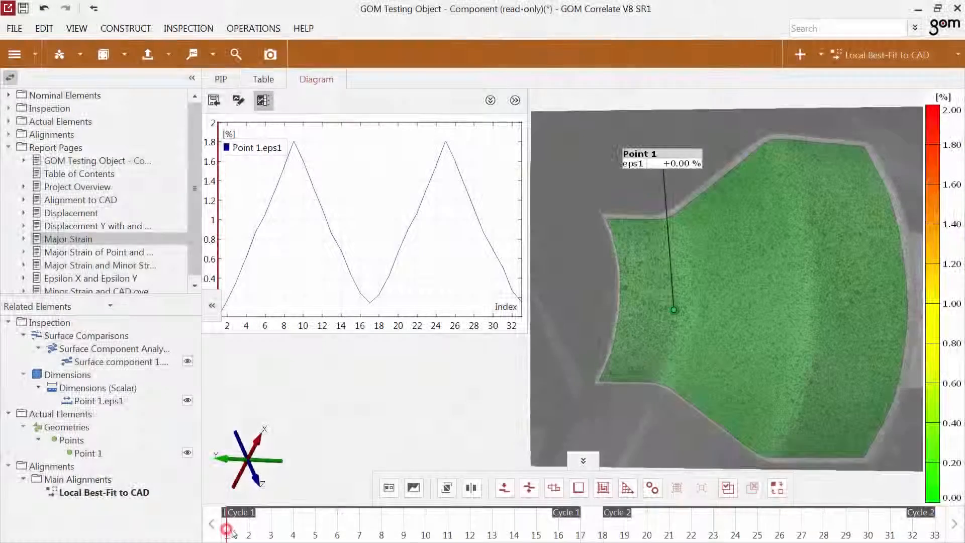
{"action": "left_click_drag", "start_coordinate": [226, 535], "coordinate": [580, 536]}
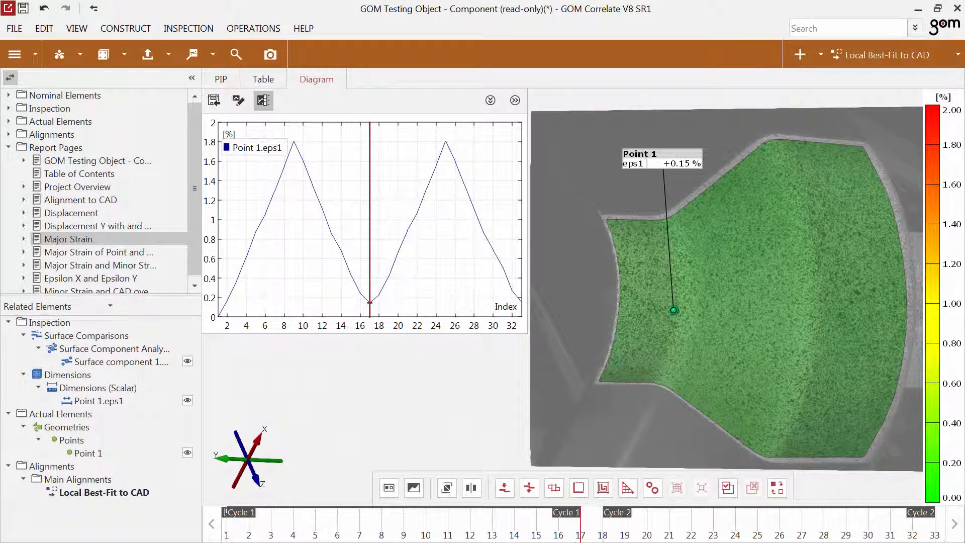